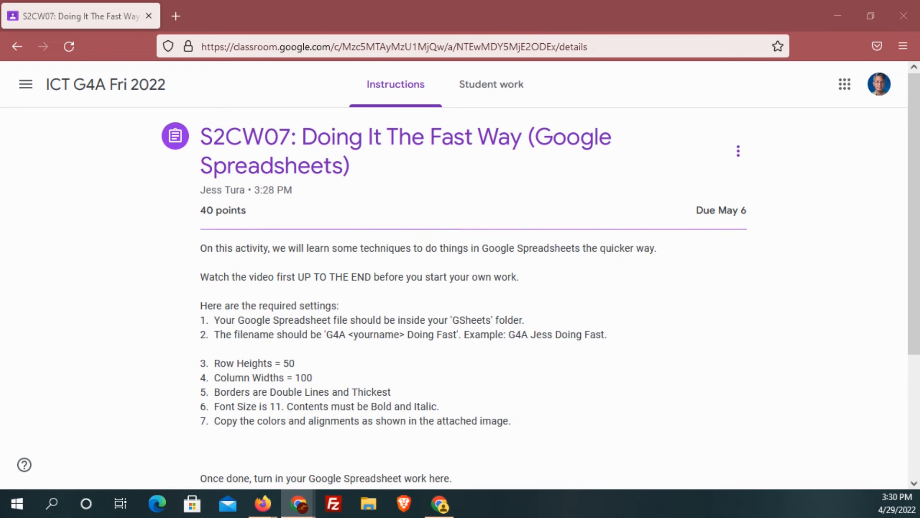
- Review the assignment's required settings, its filename example and the attached image doing fast.JPG
scroll(94, 356, down, 3)
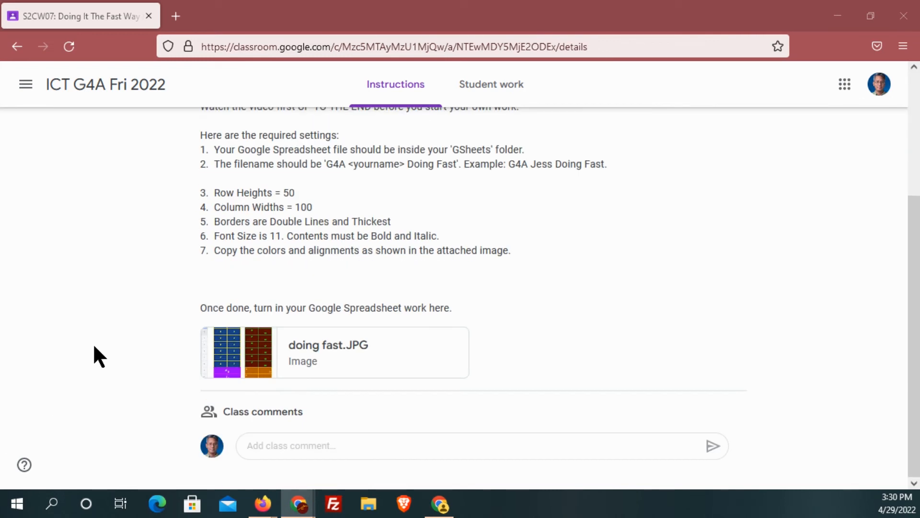
click(254, 362)
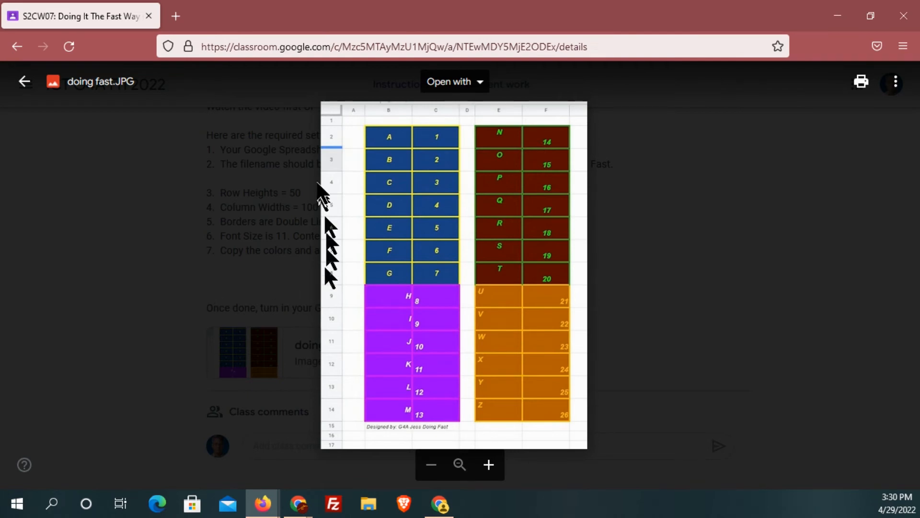
click(247, 300)
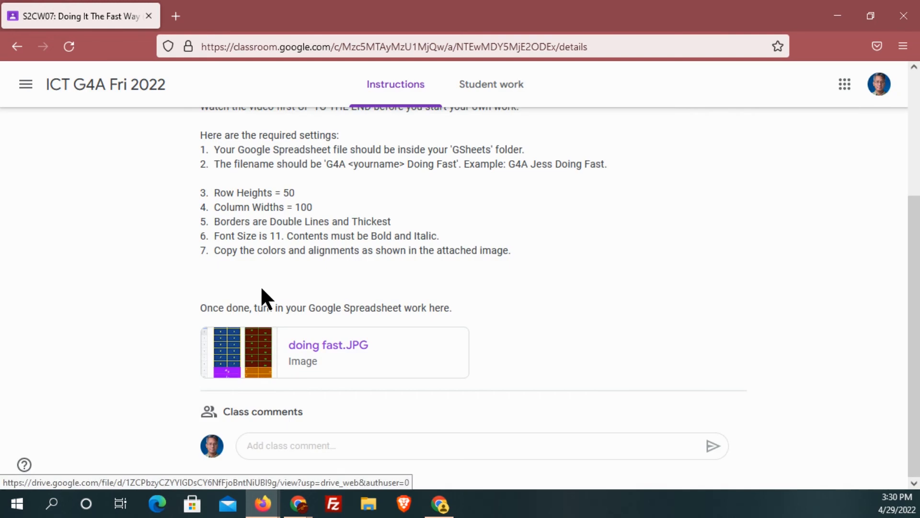
scroll(237, 220, up, 2)
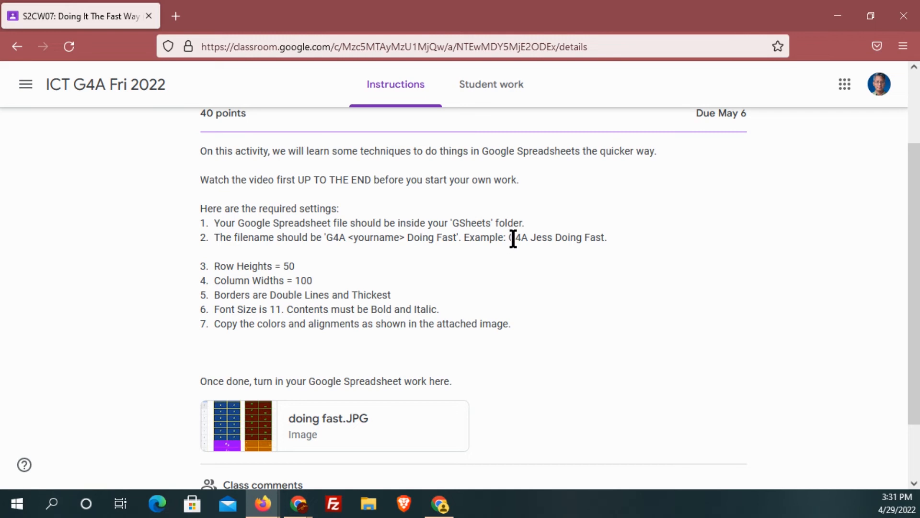
drag(510, 238, 623, 253)
click(595, 255)
- Switch to Google Drive and open the GSheets folder inside 2021-2022 and G4
click(849, 94)
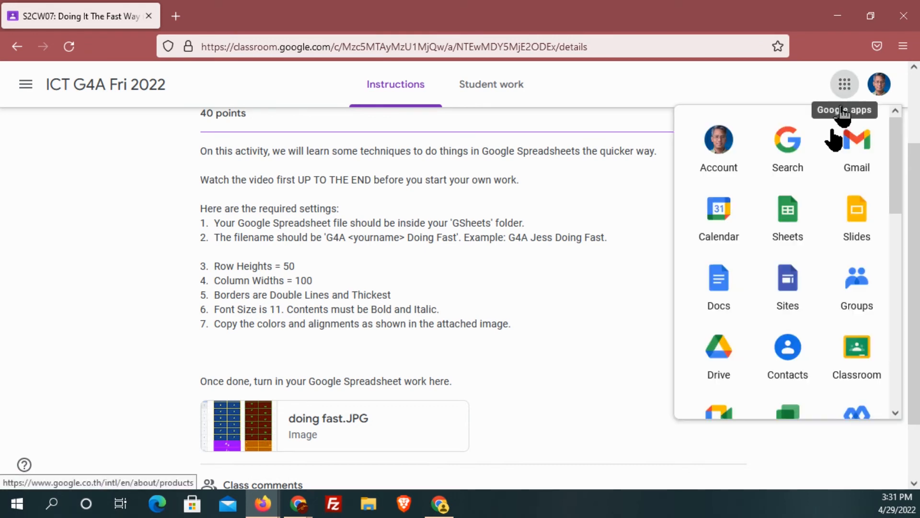
click(718, 355)
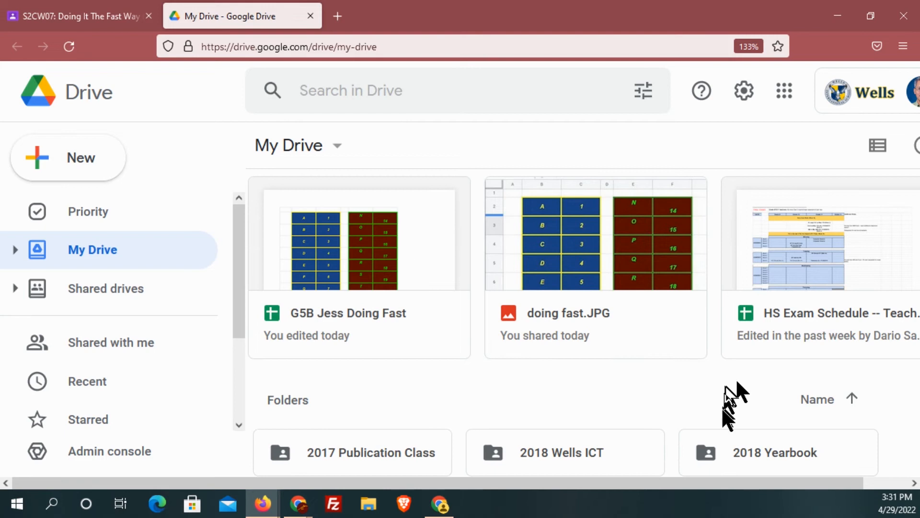
scroll(717, 396, down, 6)
scroll(718, 396, up, 6)
scroll(718, 396, up, 1)
scroll(718, 396, down, 3)
scroll(717, 396, up, 3)
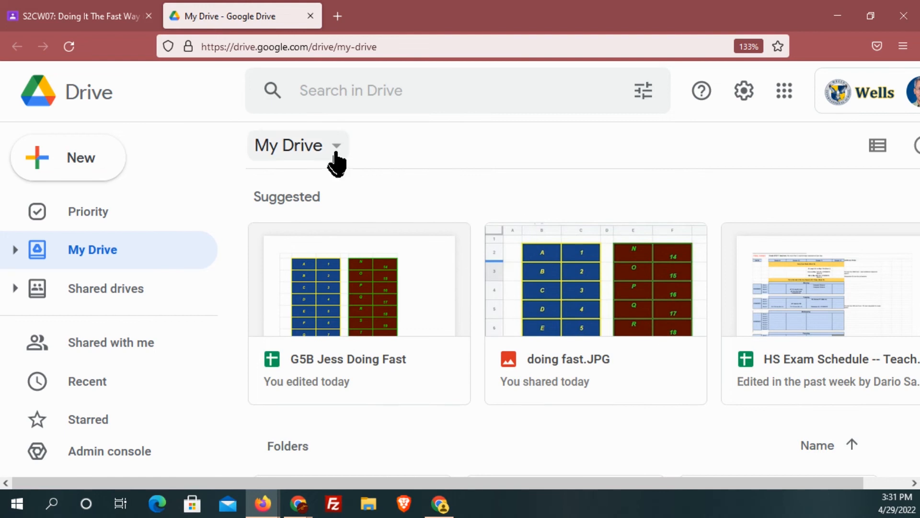
scroll(623, 389, down, 3)
scroll(603, 410, down, 3)
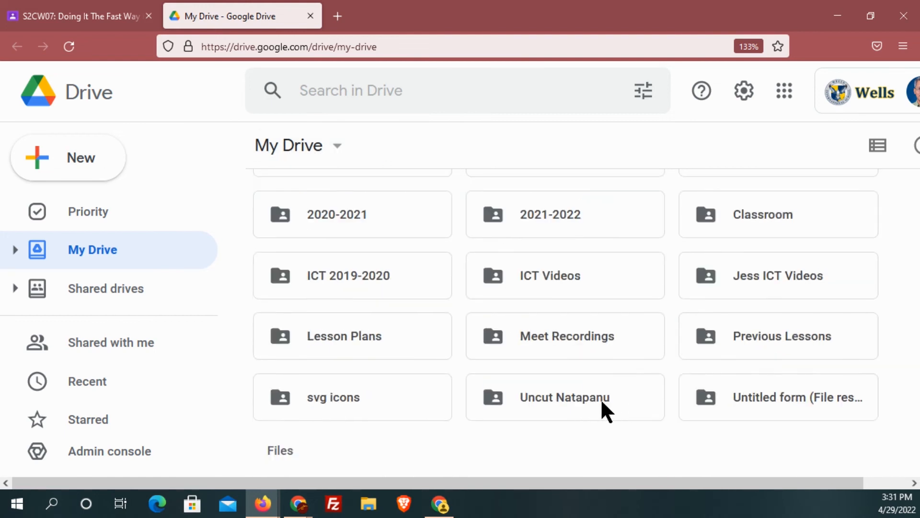
scroll(603, 400, up, 2)
scroll(674, 402, down, 3)
scroll(474, 374, up, 2)
scroll(431, 335, up, 2)
click(605, 310)
double_click(605, 303)
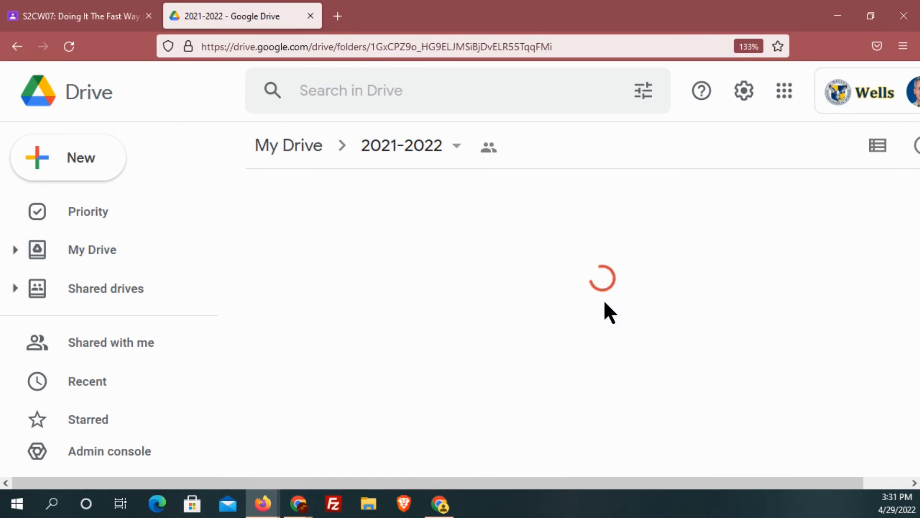
double_click(748, 257)
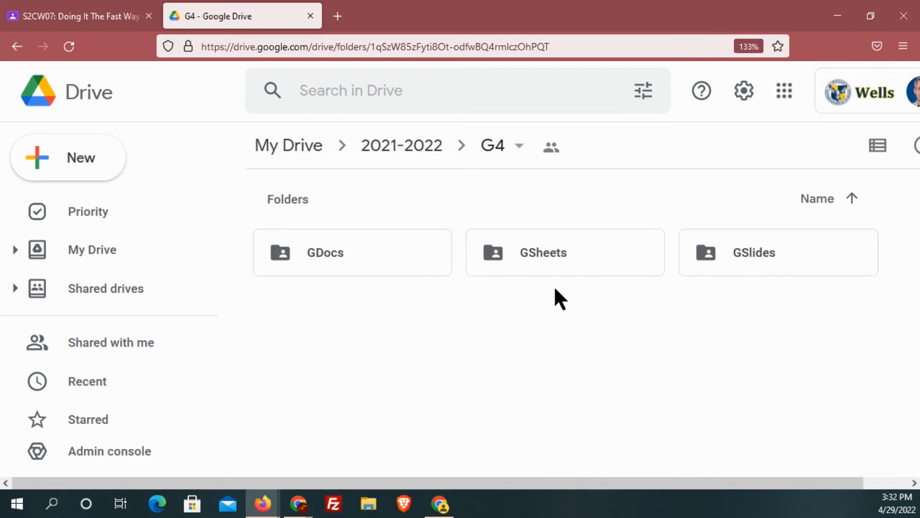
double_click(549, 262)
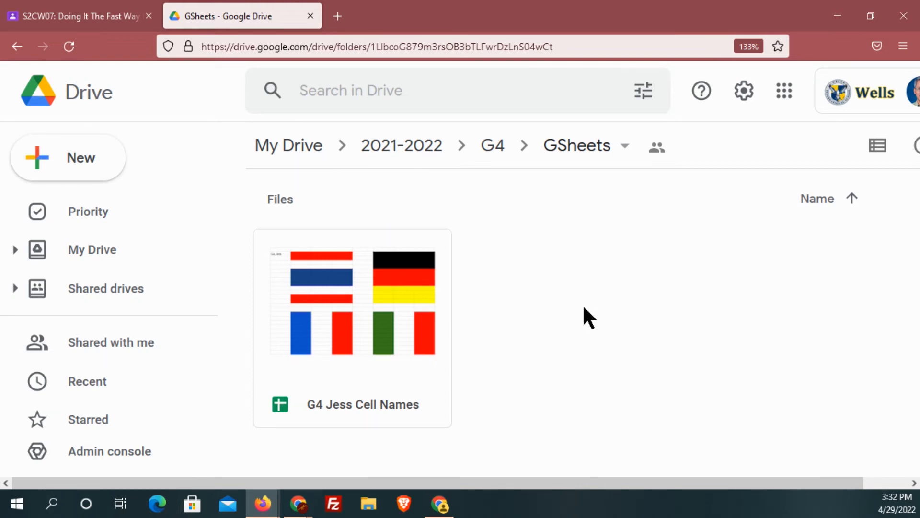
- Create a blank Google Sheets spreadsheet in the shared GSheets folder
click(96, 162)
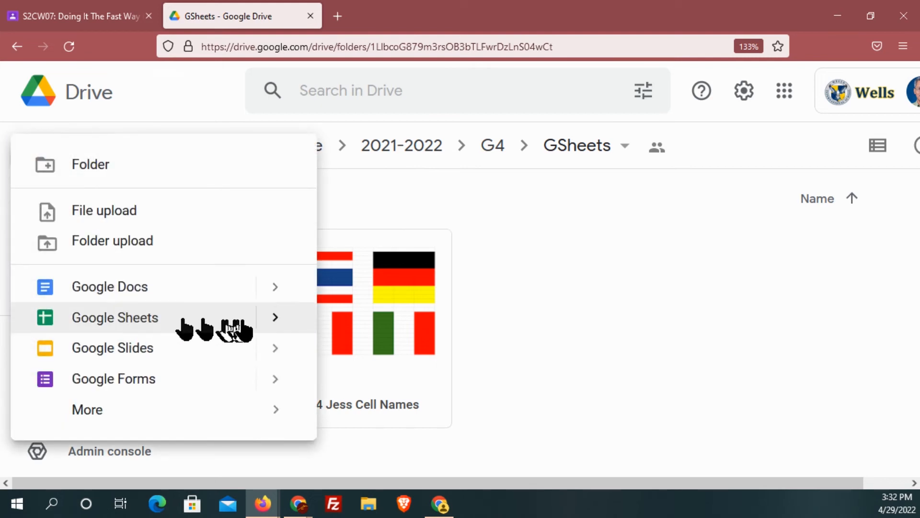
mouse_move(276, 325)
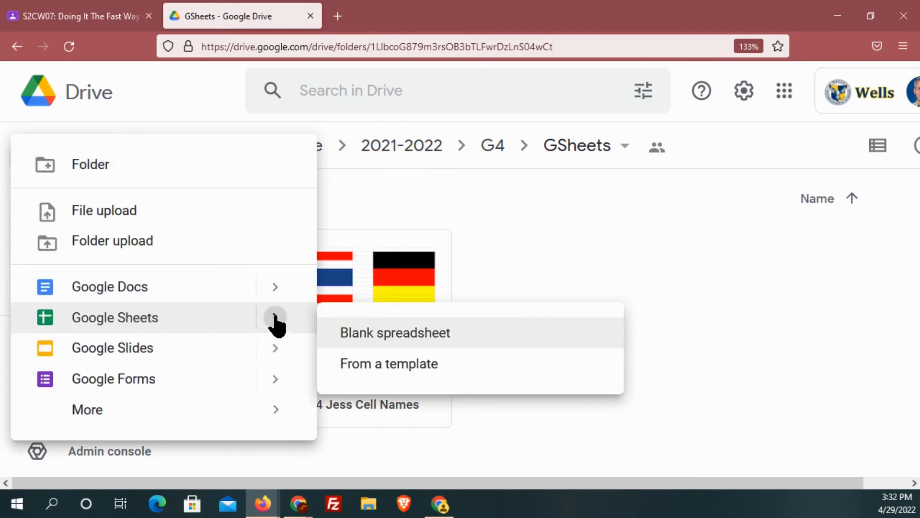
click(403, 335)
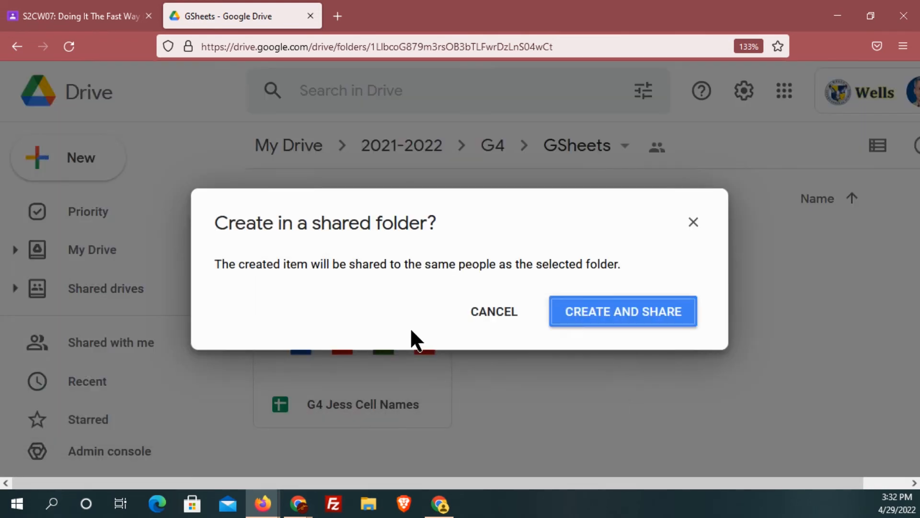
click(654, 316)
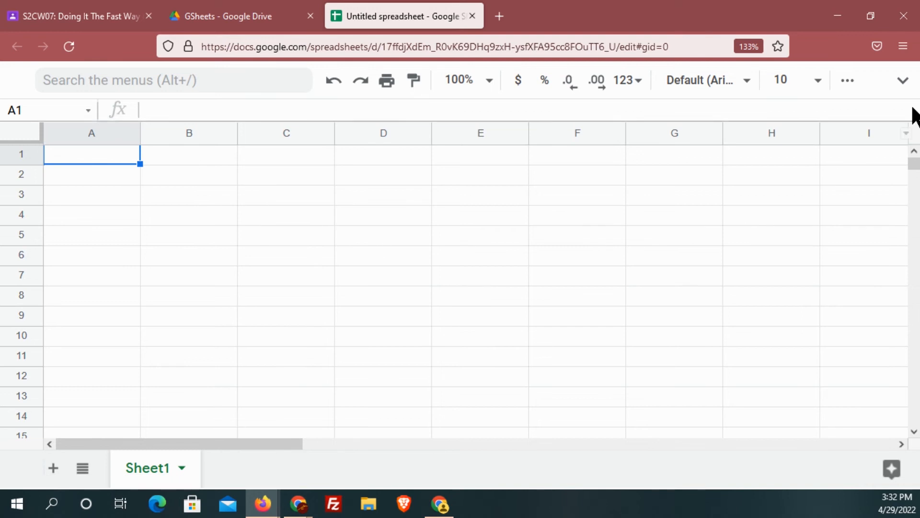
- Rename the spreadsheet to G4A, the author's first name and Doing Fast, following the filename example in the assignment
click(903, 80)
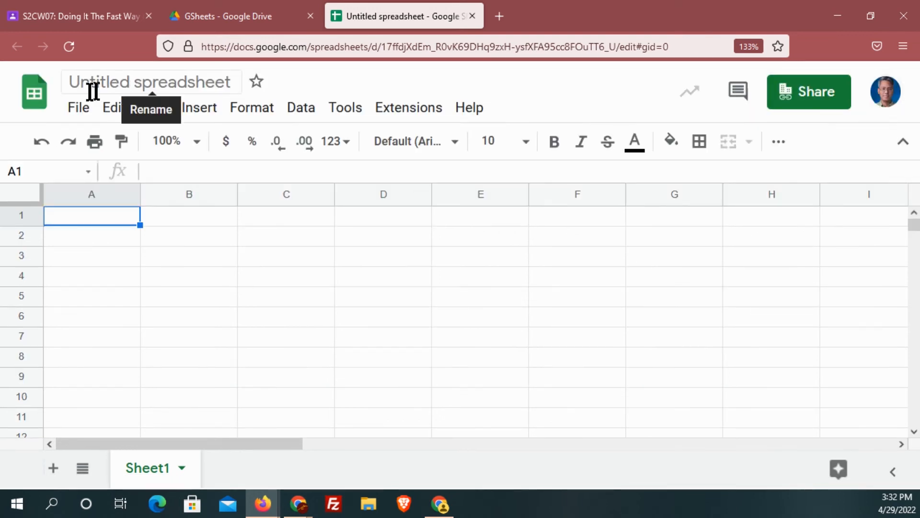
click(86, 81)
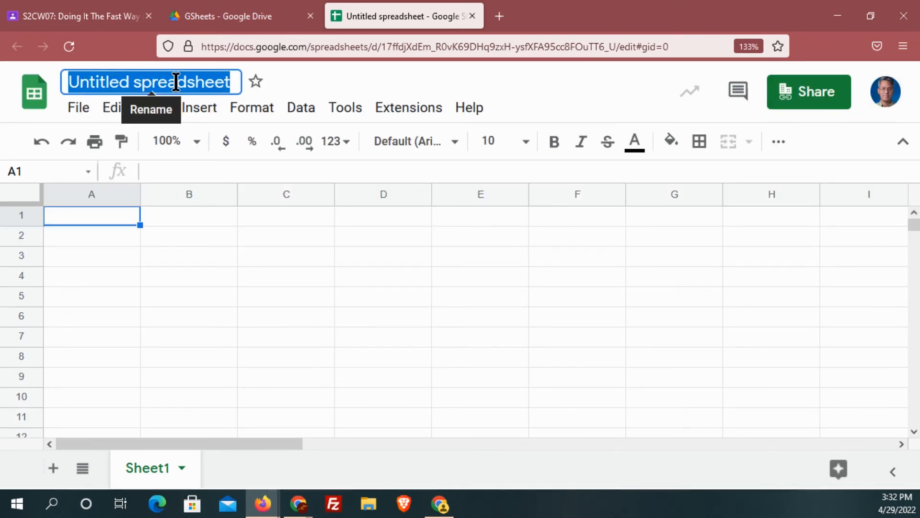
click(77, 15)
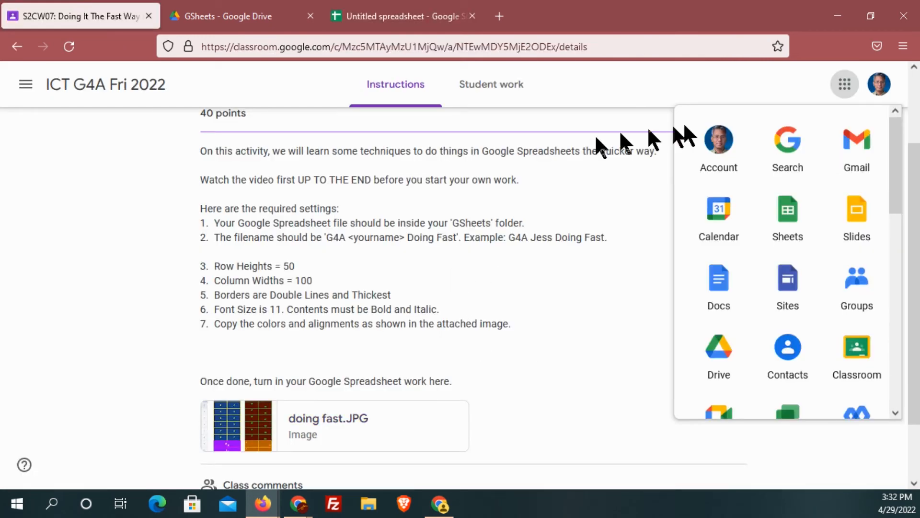
click(847, 87)
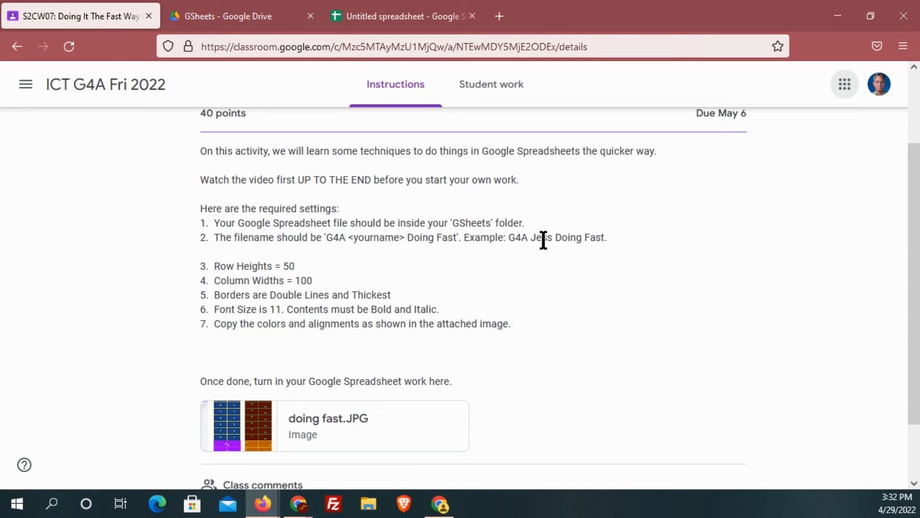
click(411, 15)
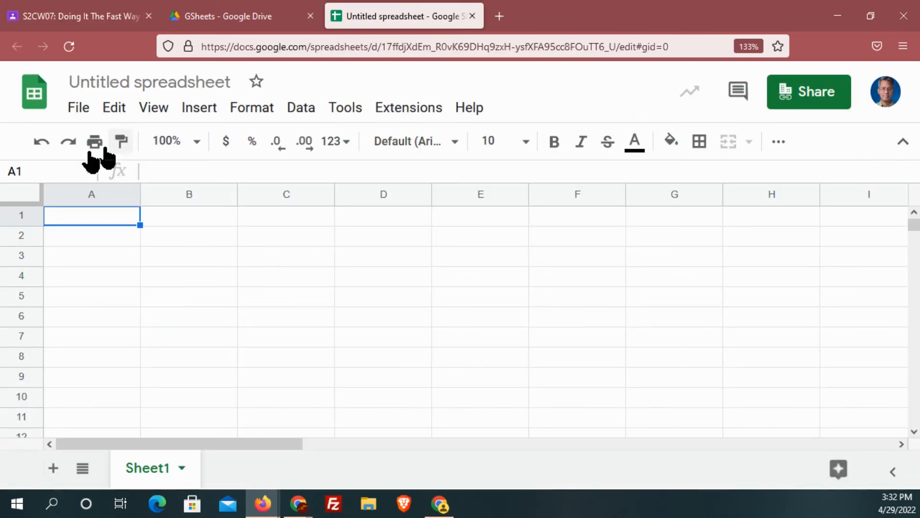
click(102, 82)
text(G4A Jess Doing Fast)
key(Return)
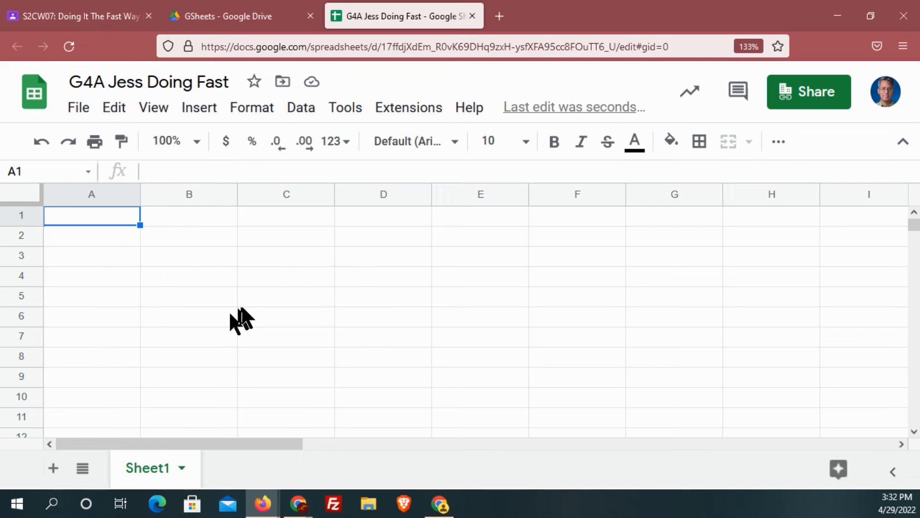
- Check the GSheets folder and the assignment's reference image doing fast.JPG for the required cell contents
click(206, 17)
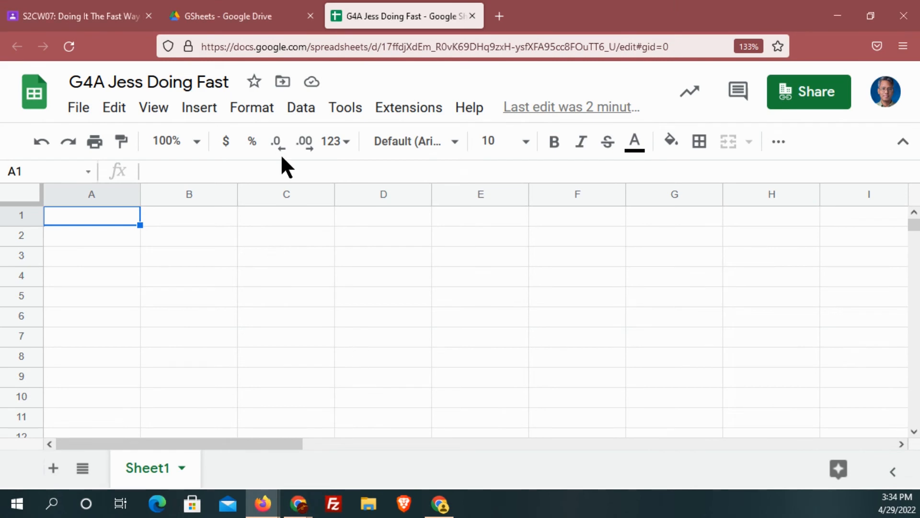
click(96, 16)
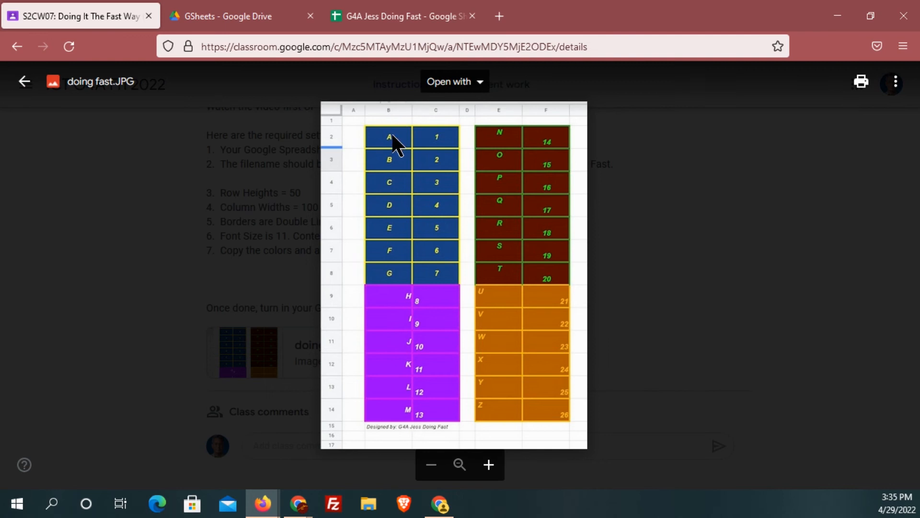
click(364, 15)
- Enter the letters A to M down column B, one per cell from B2 to B14
click(188, 235)
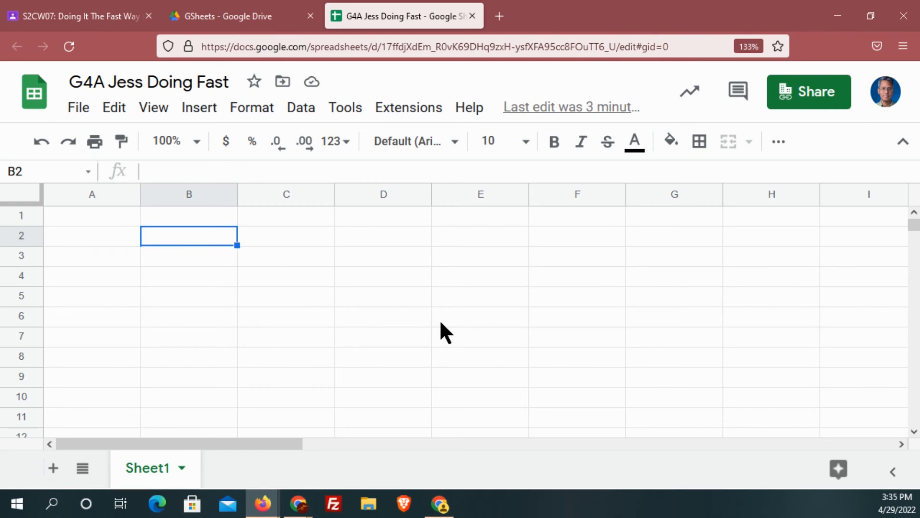
text(A)
key(Return)
text(B)
key(Return)
text(C)
key(Return)
text(D)
key(Return)
text(E)
key(Return)
text(F)
key(Return)
text(G)
key(Return)
text(H)
key(Return)
text(I)
key(Return)
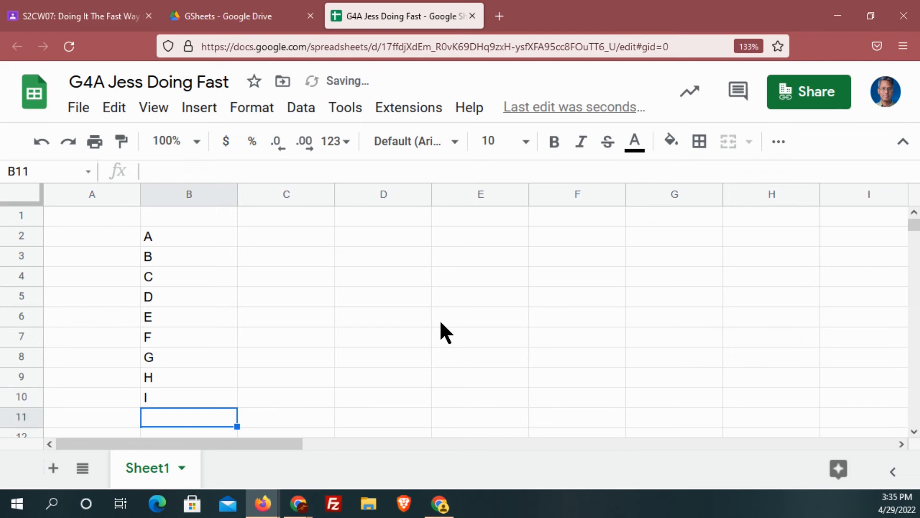
text(J)
key(Return)
text(K)
key(Return)
text(L)
key(Return)
text(M)
key(Return)
- Enter the numbers 1 to 13 down column C, one per cell from C2 to C14
scroll(309, 245, up, 3)
click(283, 240)
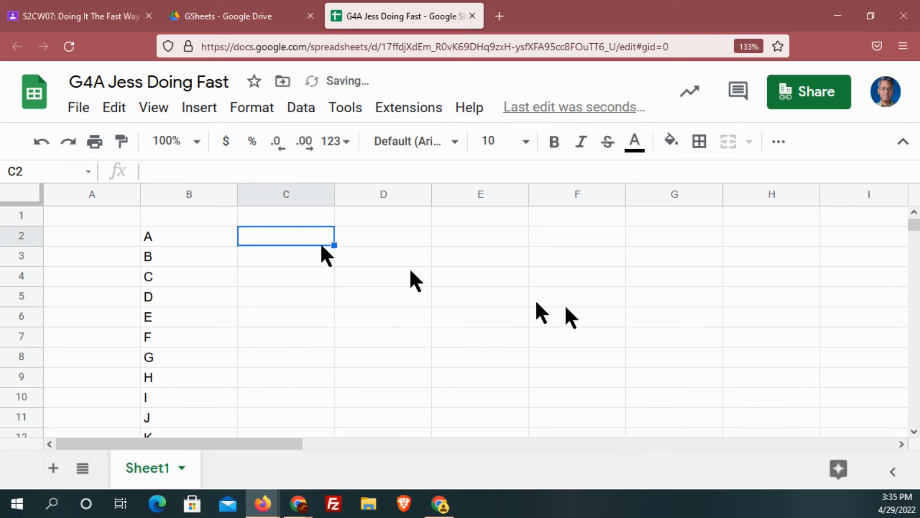
text(1)
key(Return)
text(2)
key(Return)
text(3)
key(Return)
text(4)
key(Return)
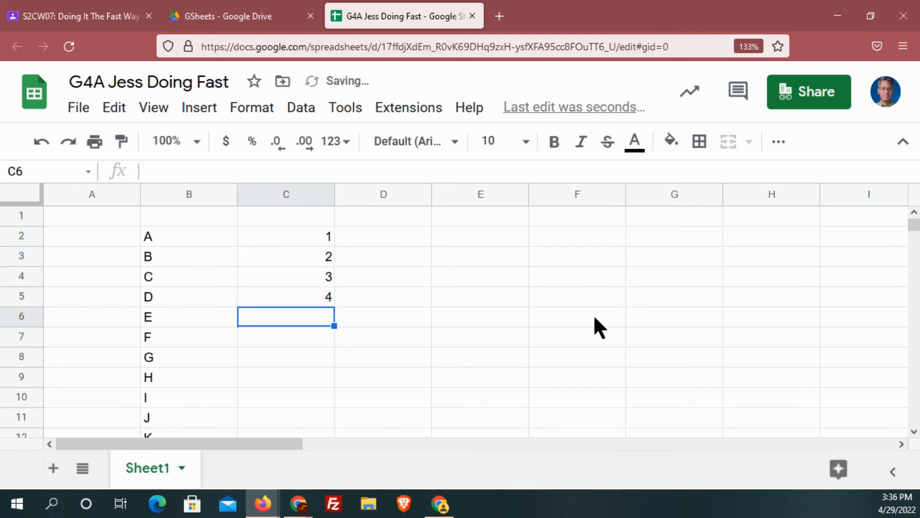
text(5)
key(Return)
text(6)
key(Return)
text(7)
key(Return)
text(8)
key(Return)
scroll(594, 318, down, 2)
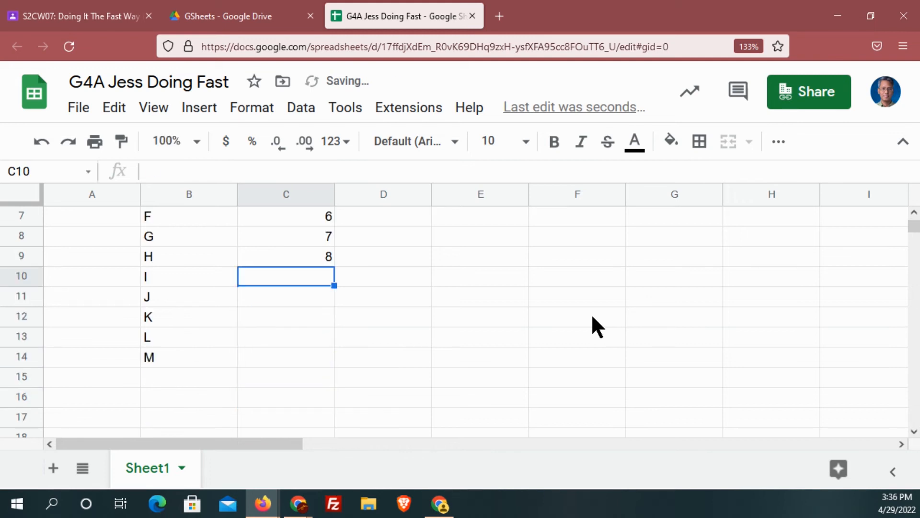
text(9)
key(Return)
text(10)
key(Return)
text(11)
key(Return)
text(12)
key(Return)
text(13)
key(Return)
- Enter the letters N to Z down column E, one per cell from E2 to E14
scroll(478, 312, up, 2)
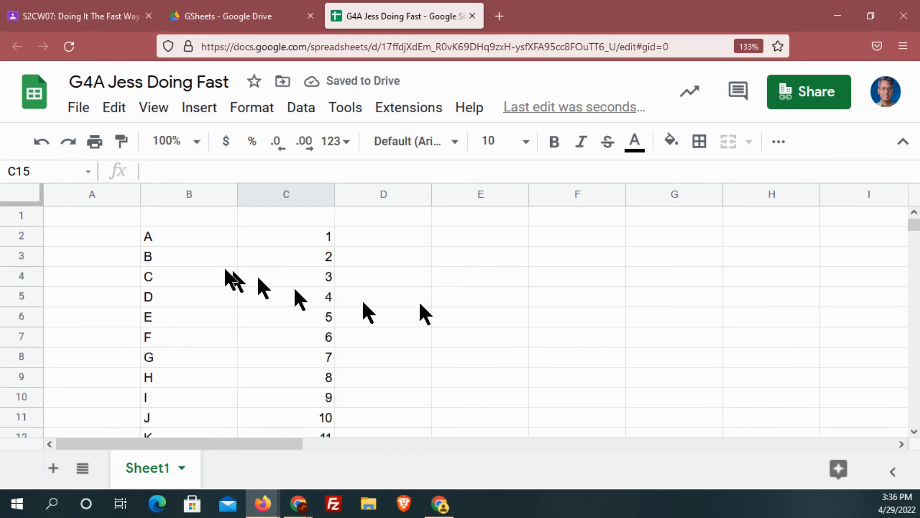
click(459, 234)
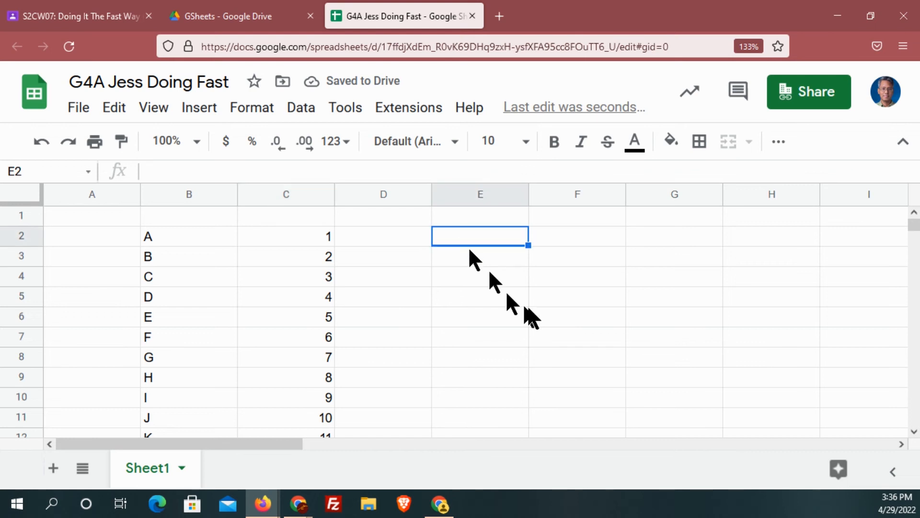
text(N)
key(Return)
text(O)
key(Return)
text(P)
key(Return)
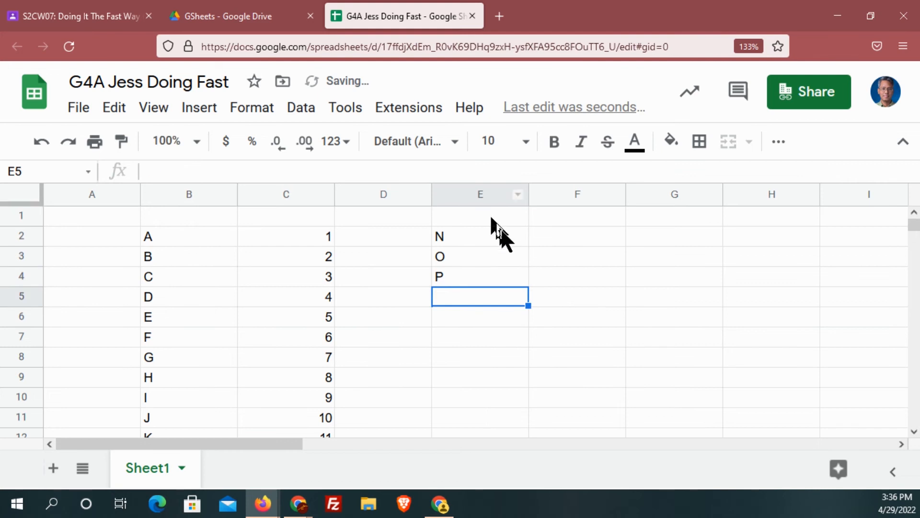
text(Q)
key(Return)
text(R)
key(Return)
text(S)
key(Return)
text(T)
key(Return)
text(U)
key(Return)
text(V)
key(Return)
text(W)
key(Return)
text(X)
key(Return)
text(Y)
key(Return)
text(Z)
key(Return)
- Review the letters and numbers entered in columns B, C and E down to row 14
click(599, 311)
scroll(599, 306, up, 2)
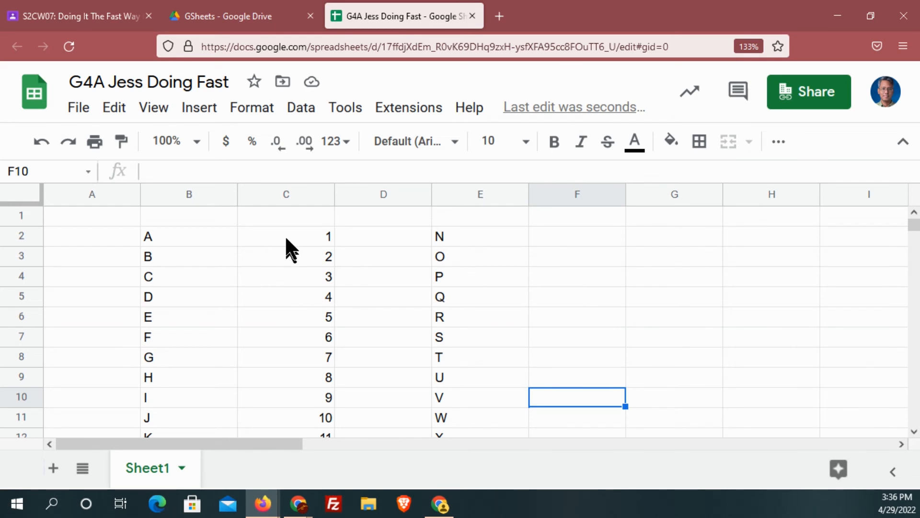
scroll(344, 357, down, 2)
scroll(298, 369, up, 2)
scroll(290, 361, down, 2)
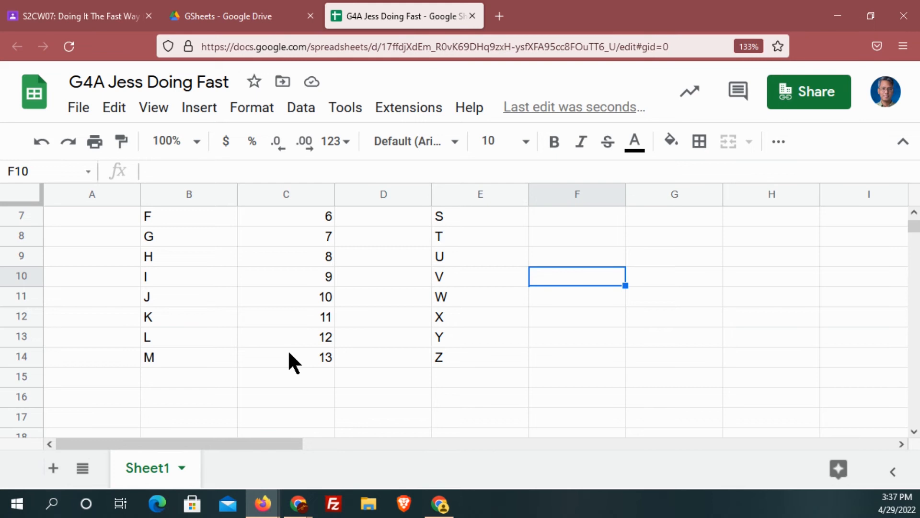
scroll(289, 353, up, 2)
scroll(288, 353, down, 2)
scroll(581, 250, up, 2)
- Enter the numbers 14, 15 and 16 down column F, one per cell from F2 to F4
click(582, 237)
text(14)
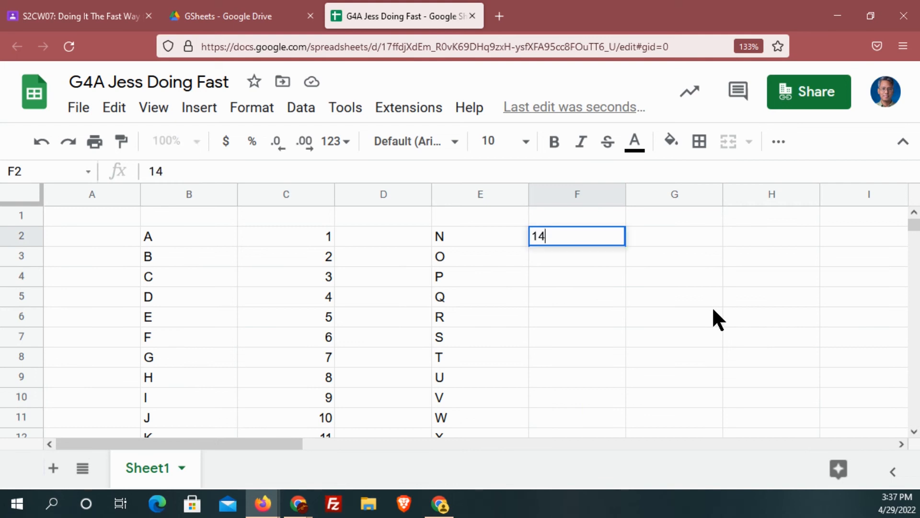
key(Return)
text(15)
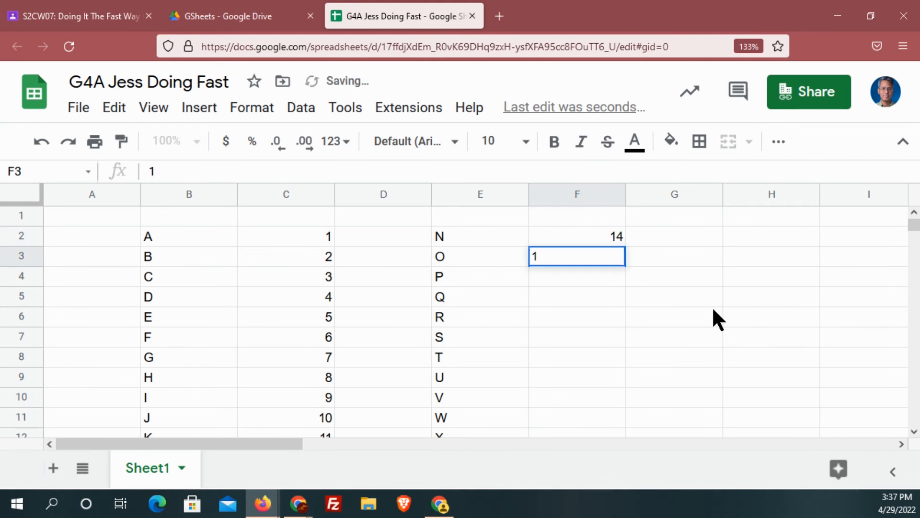
key(Return)
text(16)
key(Return)
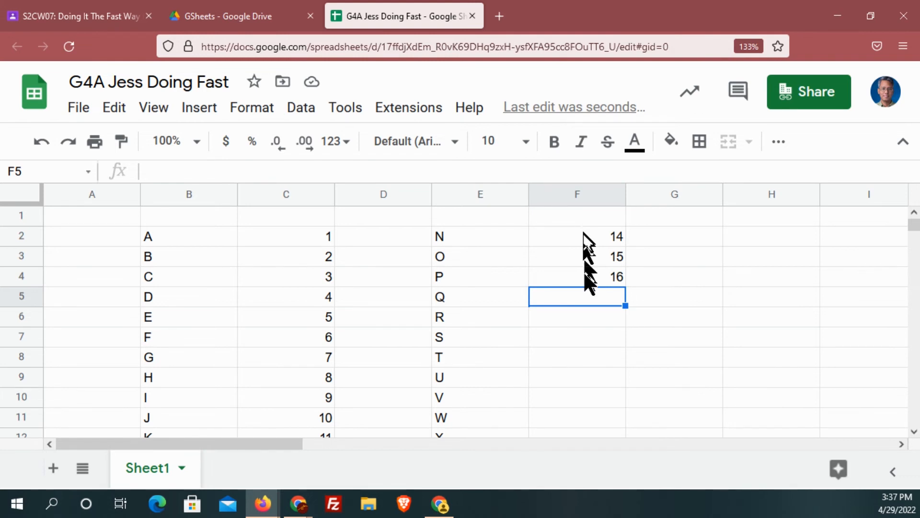
- Extend the number series from F2:F4 down column F to row 14, producing 17 to 26
drag(590, 240, 597, 272)
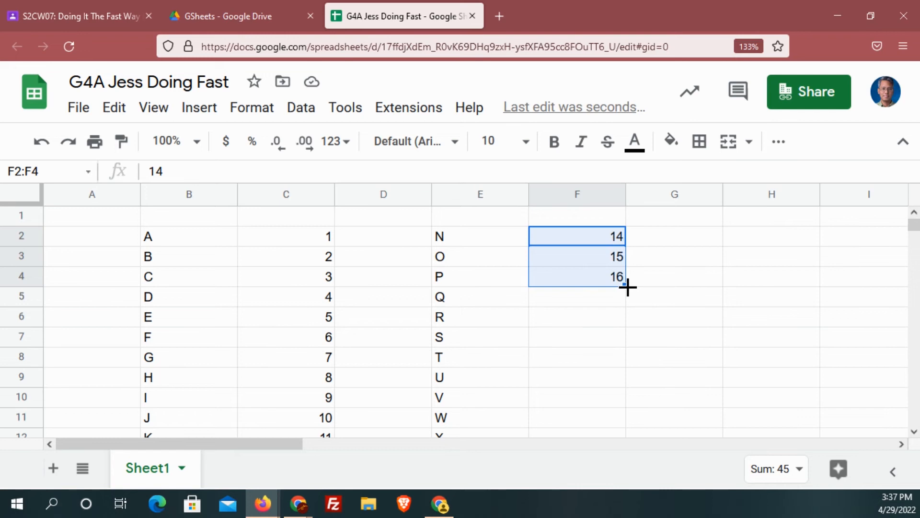
drag(627, 287, 624, 245)
scroll(632, 360, down, 4)
scroll(679, 255, up, 4)
click(678, 255)
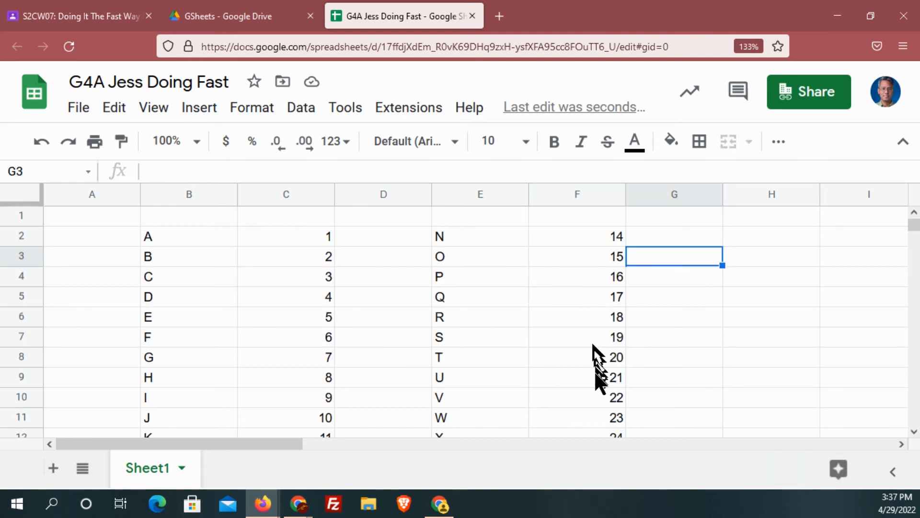
- Review the first numbers in column F and the completed letter and number columns down to row 14
click(589, 235)
click(590, 256)
click(589, 235)
click(595, 255)
click(597, 269)
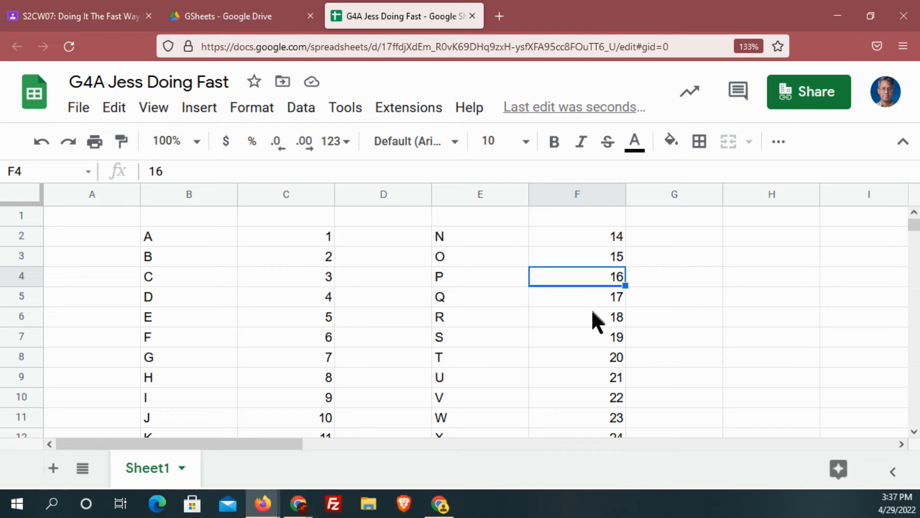
scroll(654, 343, down, 2)
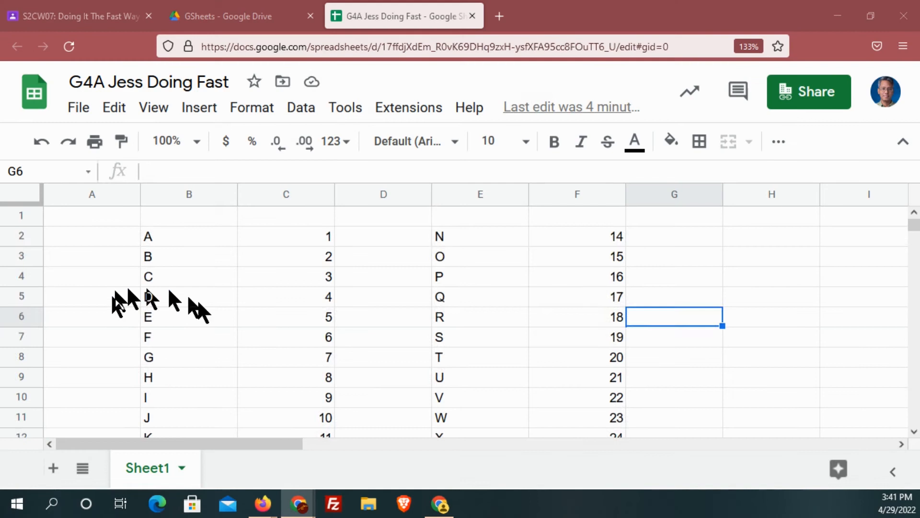
scroll(263, 335, down, 2)
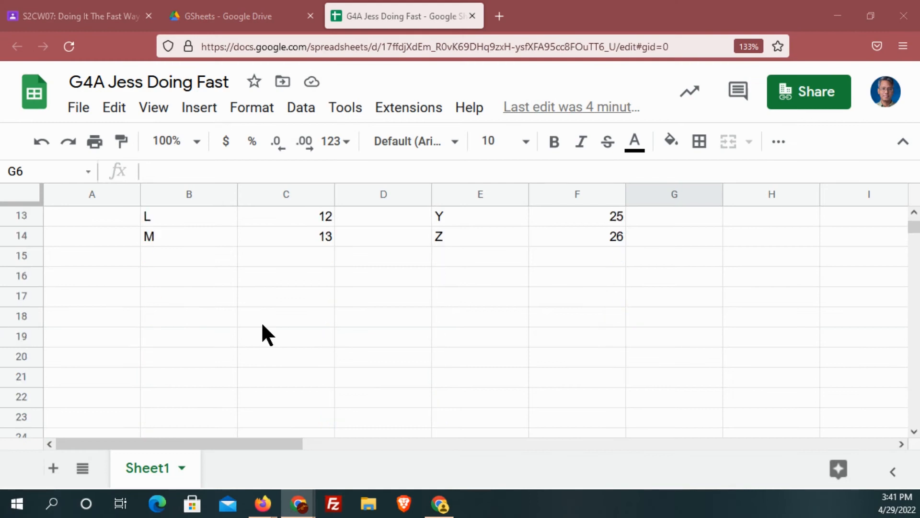
scroll(263, 326, up, 2)
scroll(262, 335, down, 2)
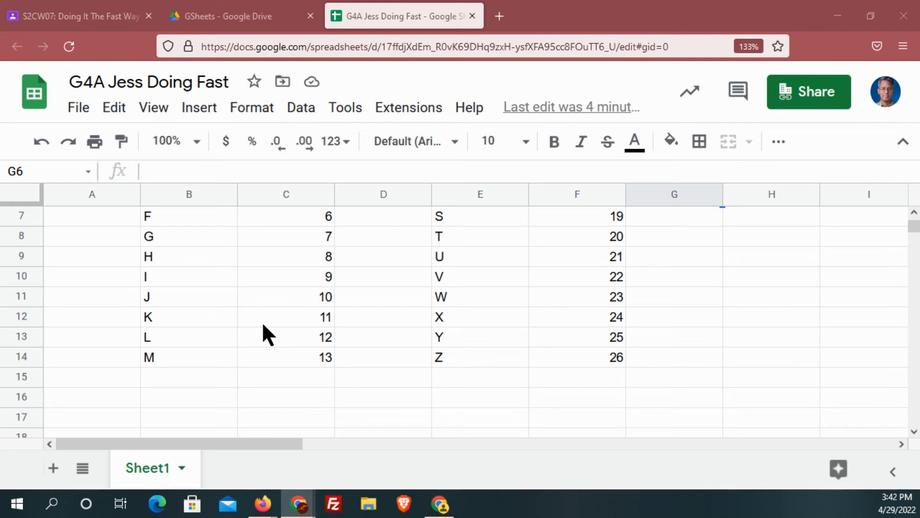
- Switch to the Google Classroom assignment and check the required settings, the doing fast.JPG reference image and the column width requirement
click(94, 19)
click(267, 329)
scroll(118, 278, up, 3)
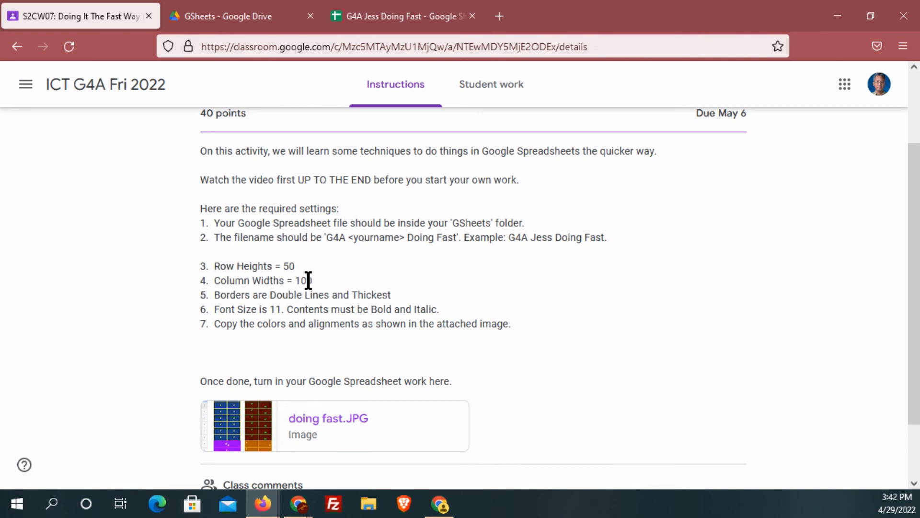
click(251, 429)
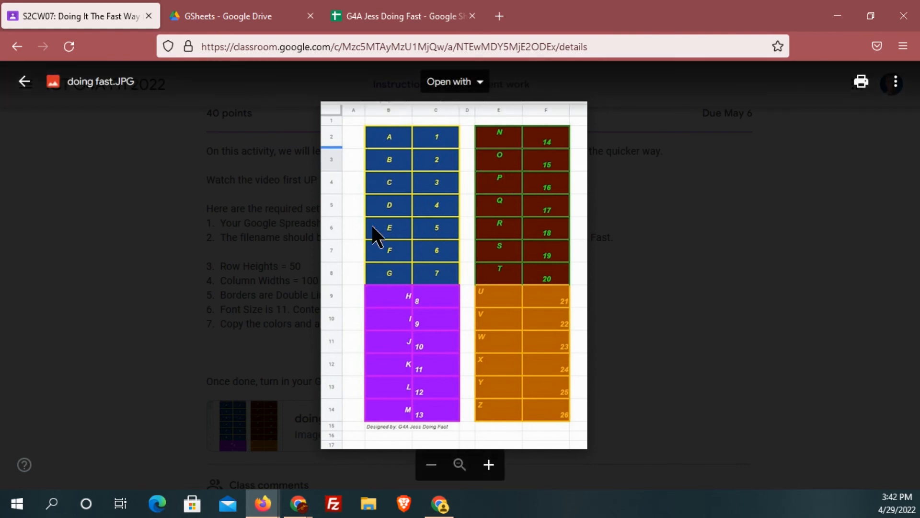
click(265, 267)
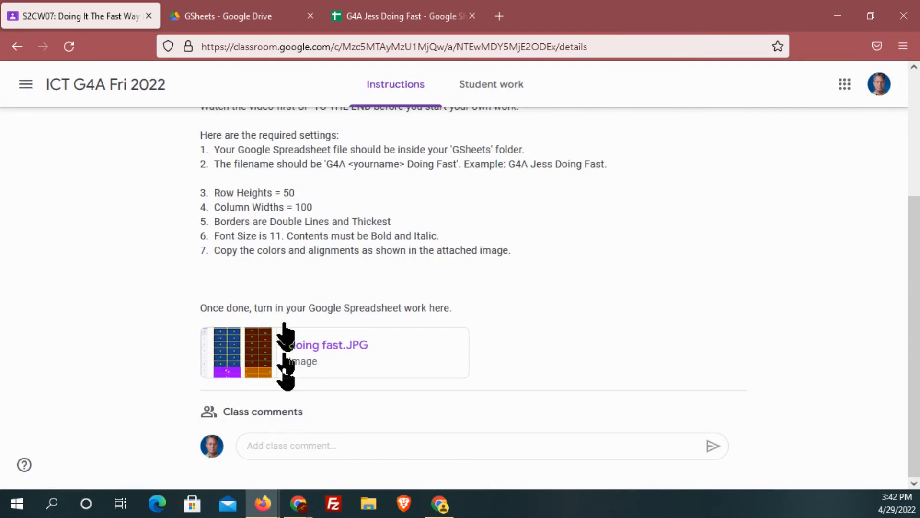
drag(293, 207, 327, 205)
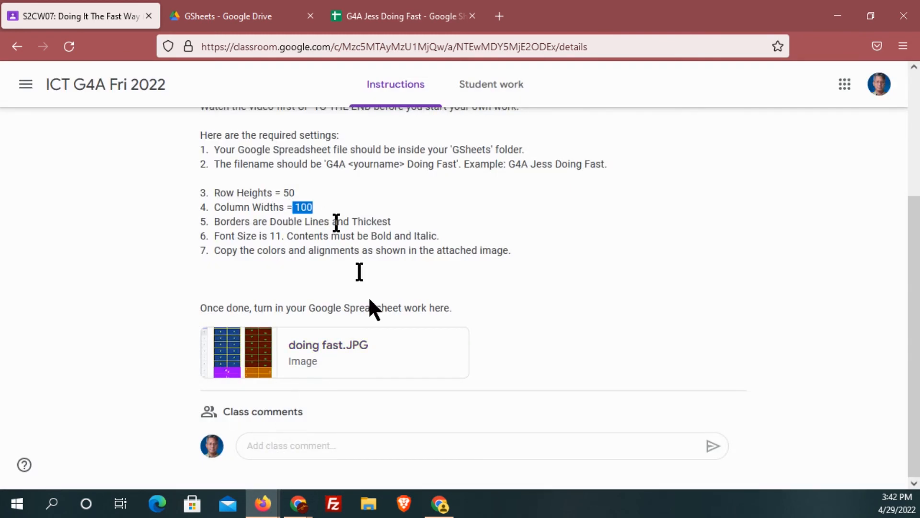
- Return to the G4A Jess Doing Fast spreadsheet and resize columns B to F to a width of 100 pixels
click(413, 27)
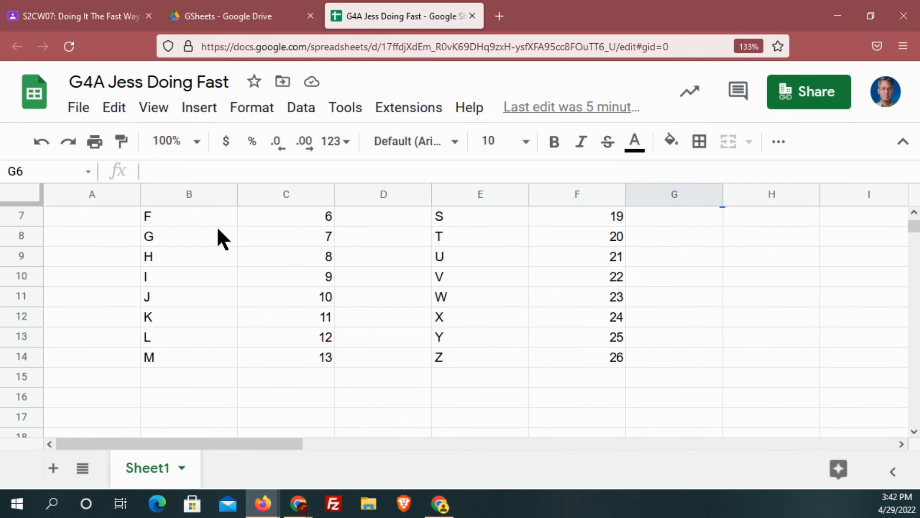
drag(189, 194, 600, 199)
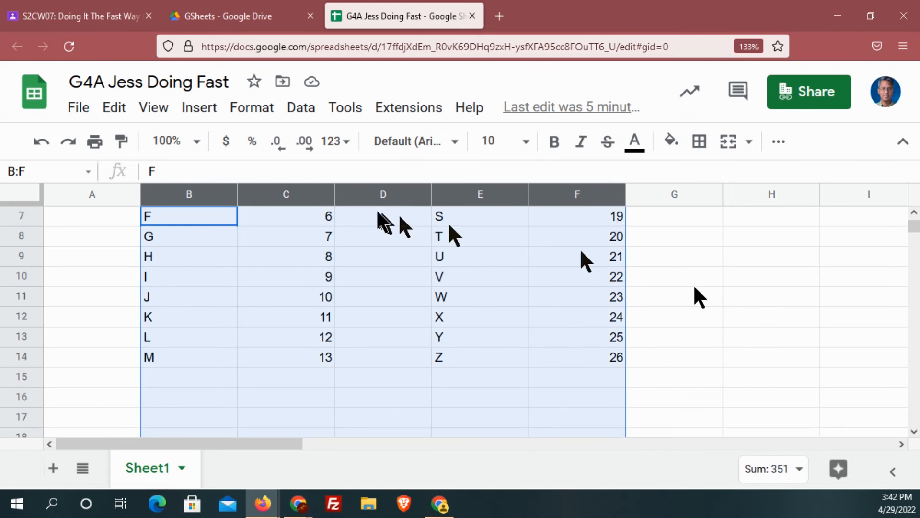
click(774, 317)
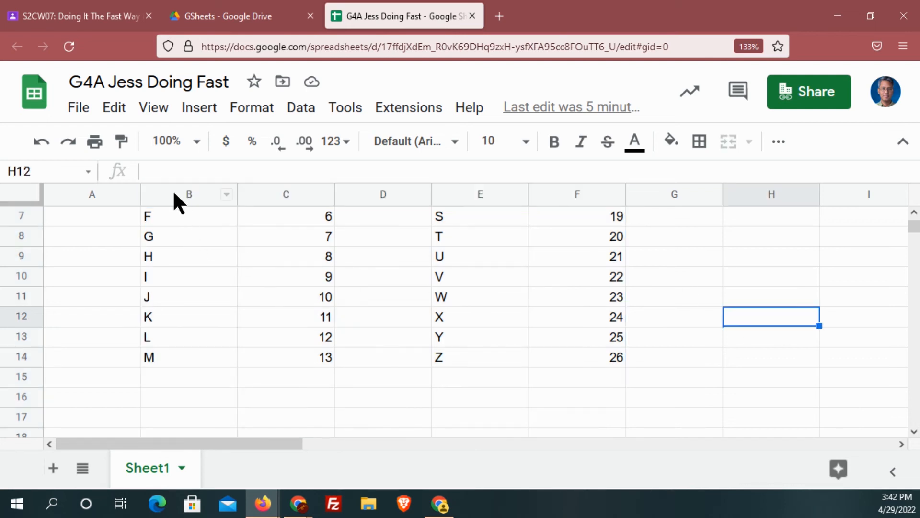
drag(173, 191, 592, 196)
scroll(591, 315, down, 8)
scroll(588, 315, up, 10)
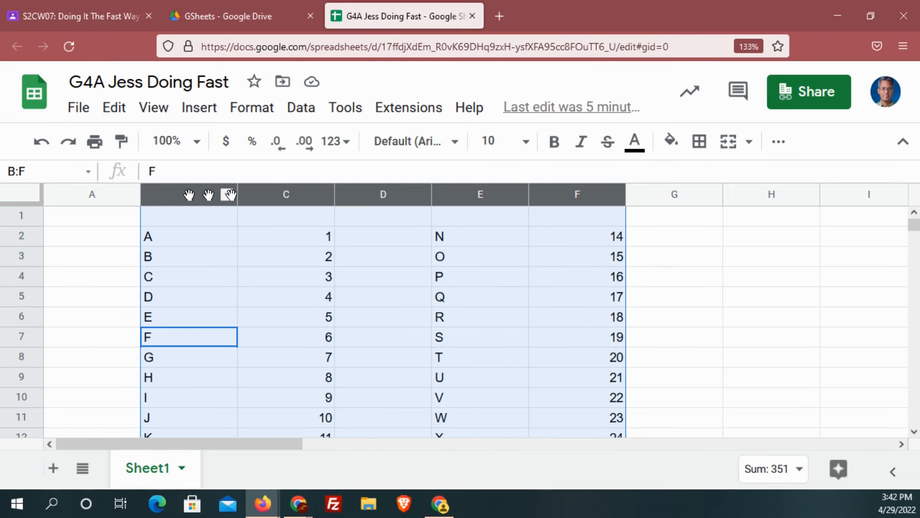
right_click(365, 195)
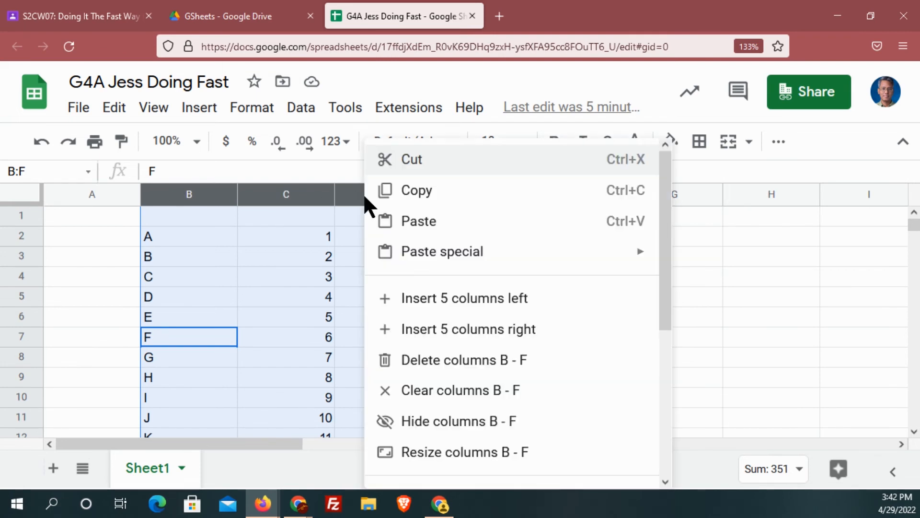
right_click(205, 194)
right_click(561, 195)
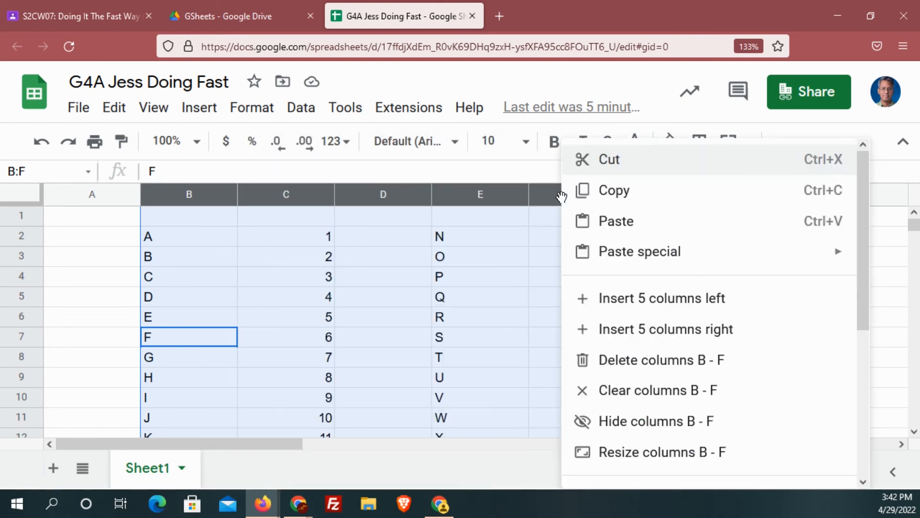
right_click(353, 194)
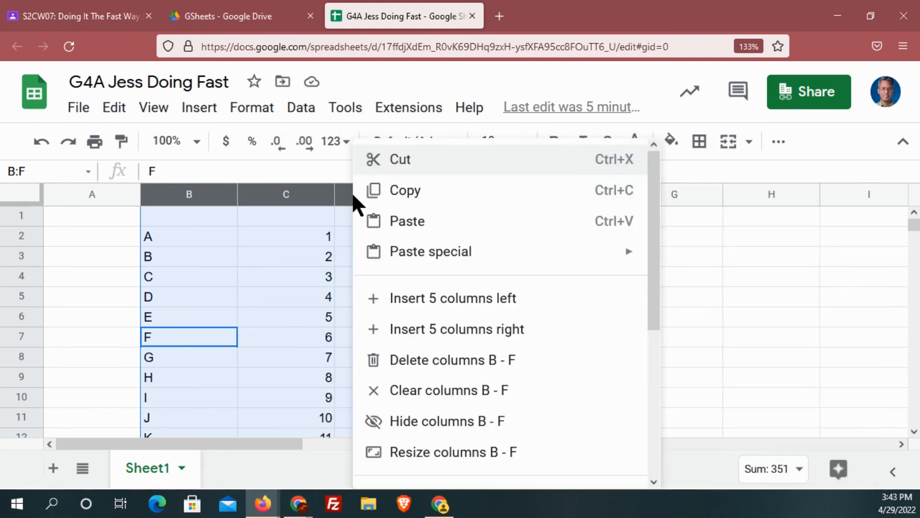
scroll(465, 382, down, 2)
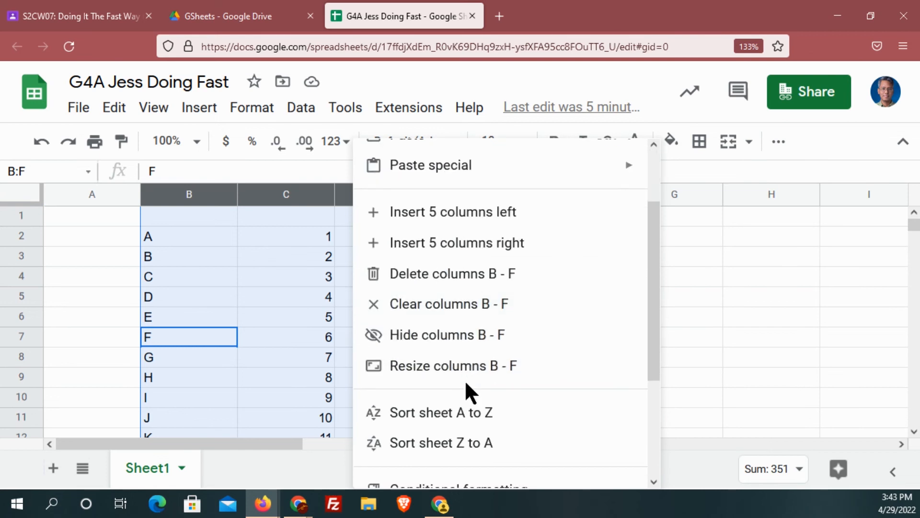
click(442, 368)
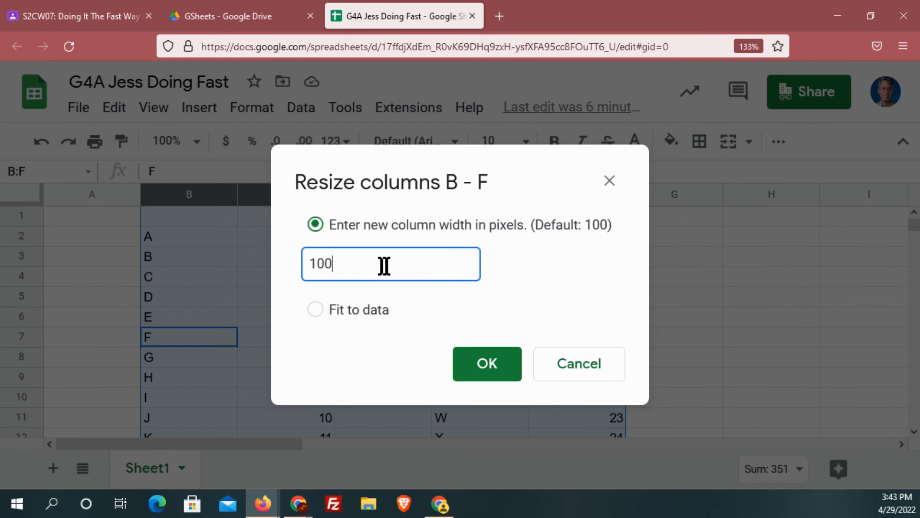
click(479, 363)
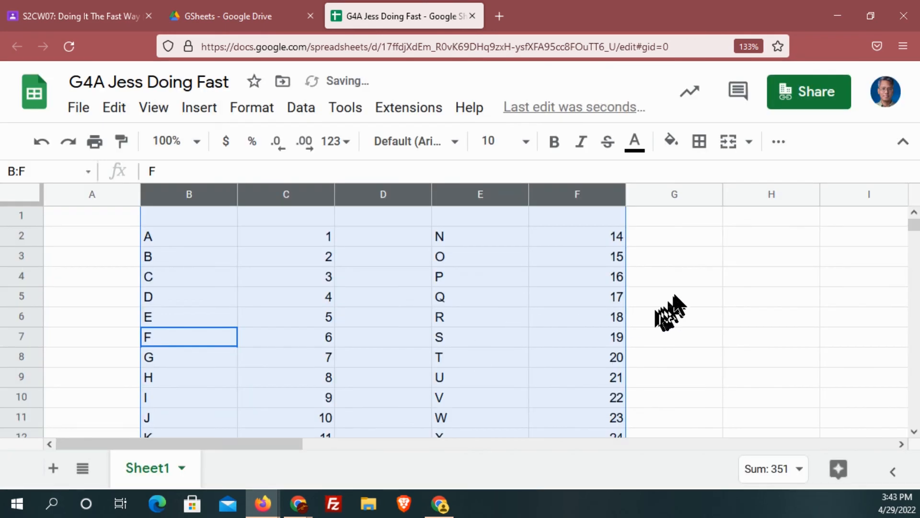
- Narrow the empty column D between the two letter and number blocks to a bit over a third of its width
click(690, 263)
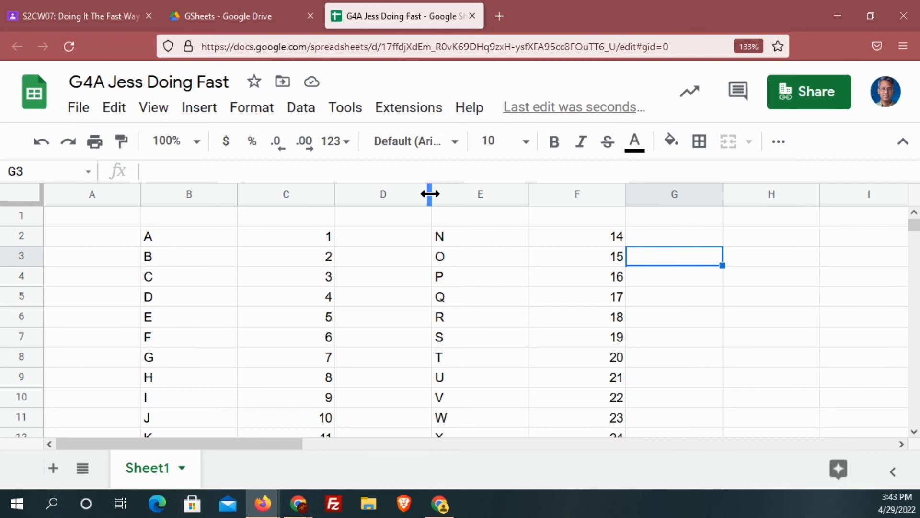
drag(429, 194, 370, 194)
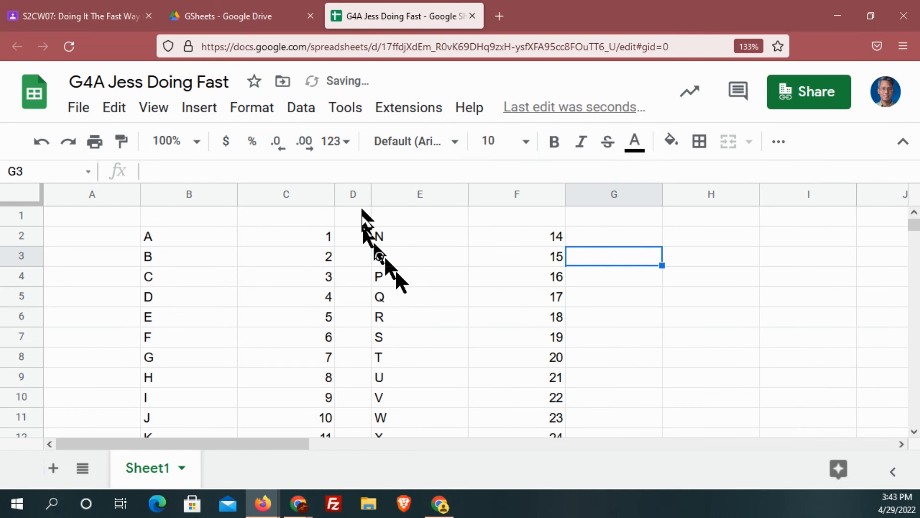
click(648, 322)
- Check the row height requirement in the Classroom assignment, return to the spreadsheet and select rows 2 to 14
click(82, 17)
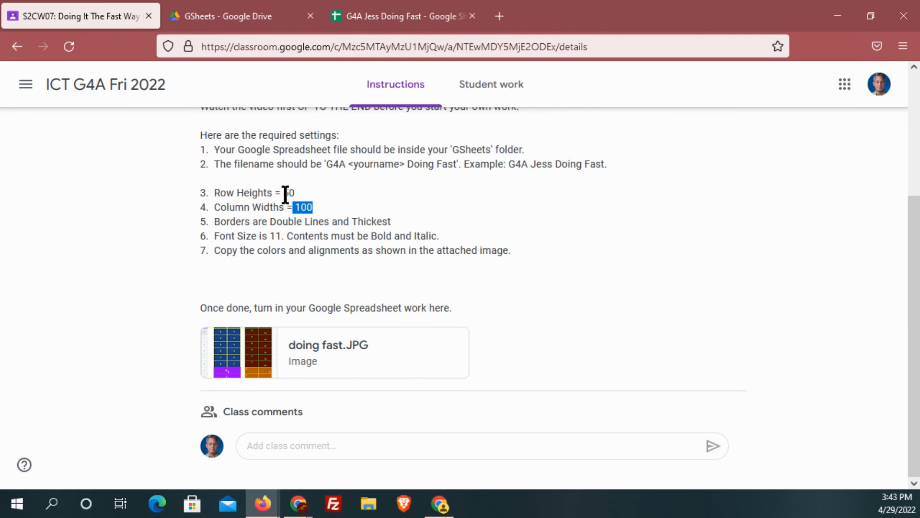
click(362, 14)
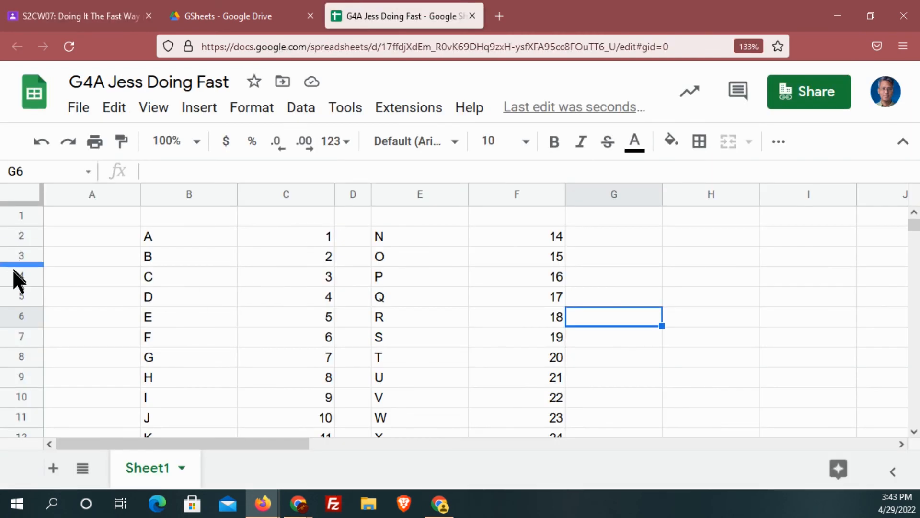
click(12, 235)
mouse_move(13, 236)
mouse_down()
mouse_move(21, 360)
mouse_move(20, 238)
mouse_up()
scroll(22, 364, down, 4)
scroll(157, 323, up, 2)
scroll(157, 323, up, 3)
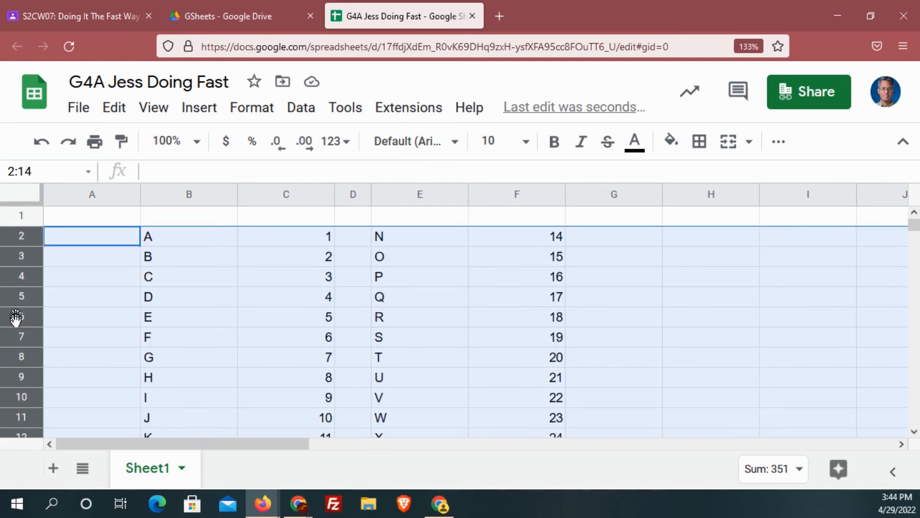
scroll(17, 336, down, 3)
scroll(24, 315, up, 3)
drag(23, 311, 15, 277)
- Resize rows 2 to 14 to a specified height of 50 pixels, as required in the Classroom instructions
right_click(15, 257)
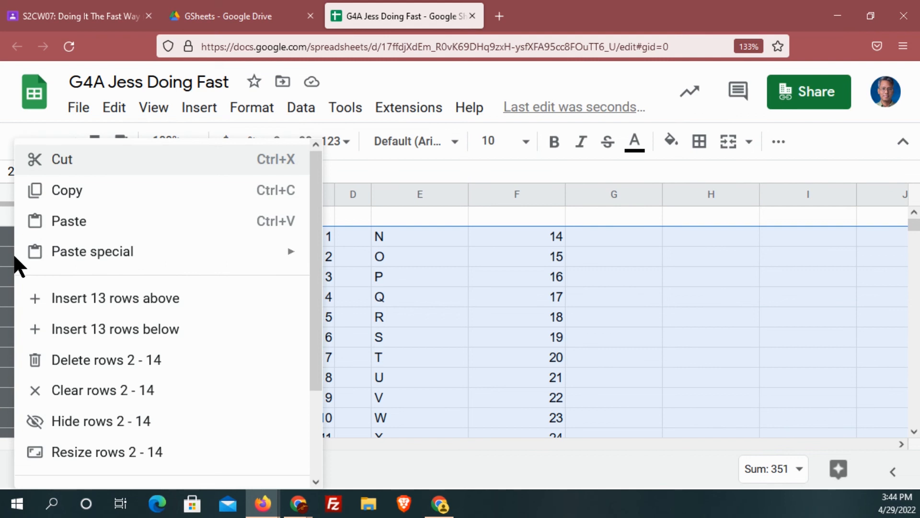
scroll(113, 346, down, 2)
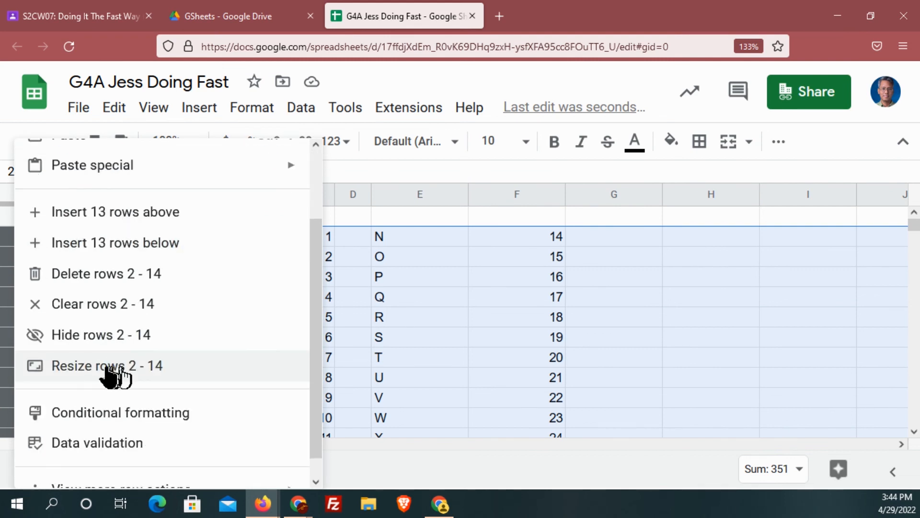
click(175, 369)
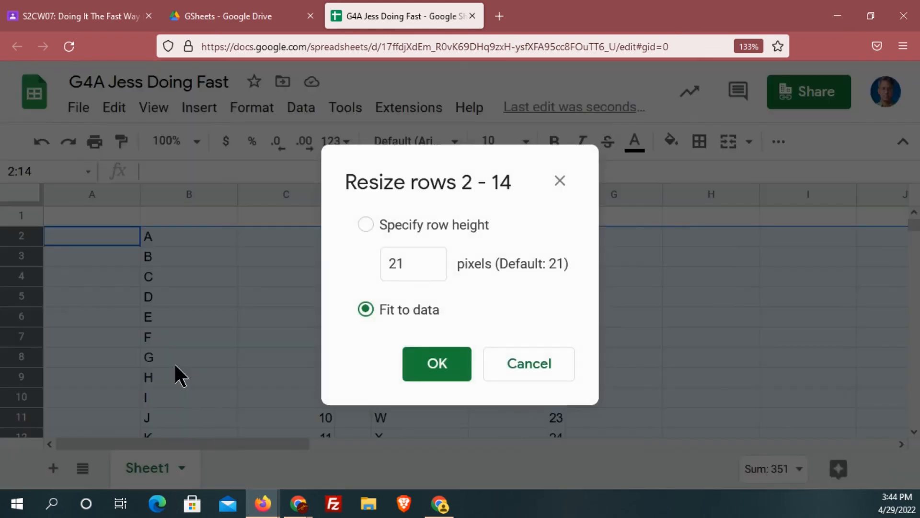
click(426, 268)
double_click(425, 267)
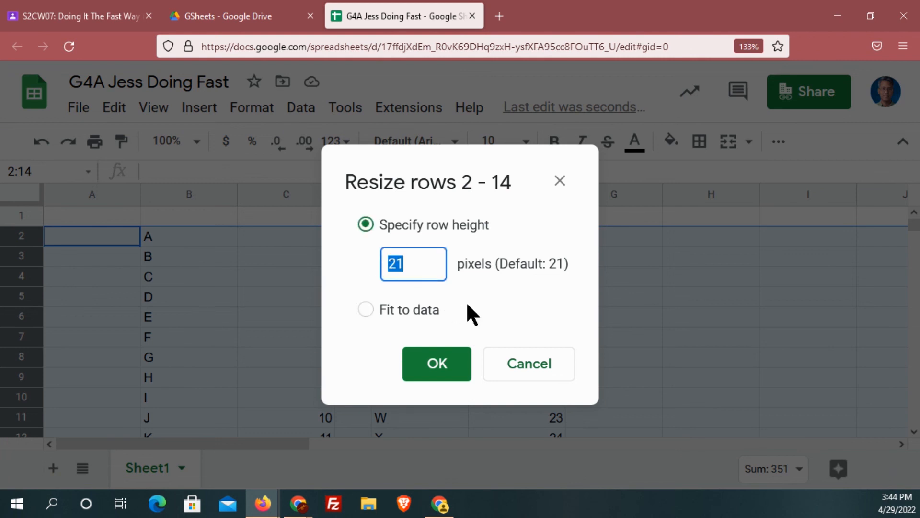
click(117, 14)
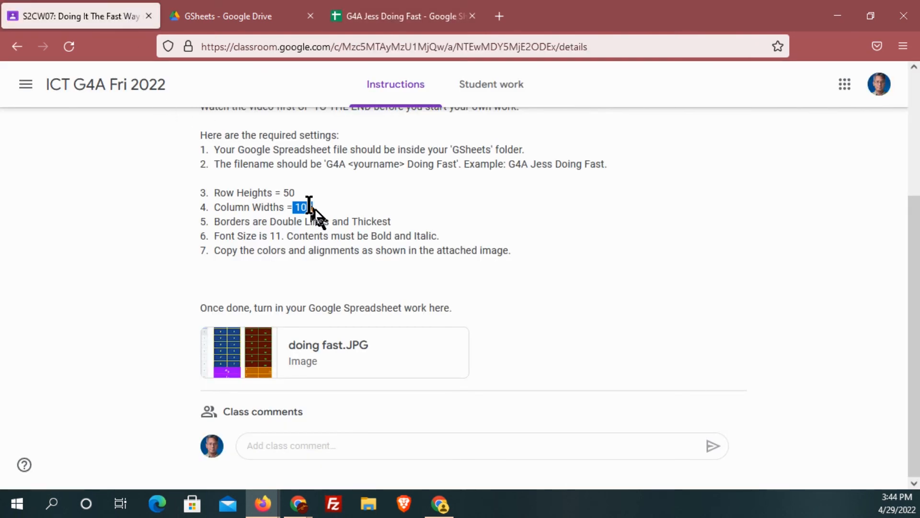
click(384, 14)
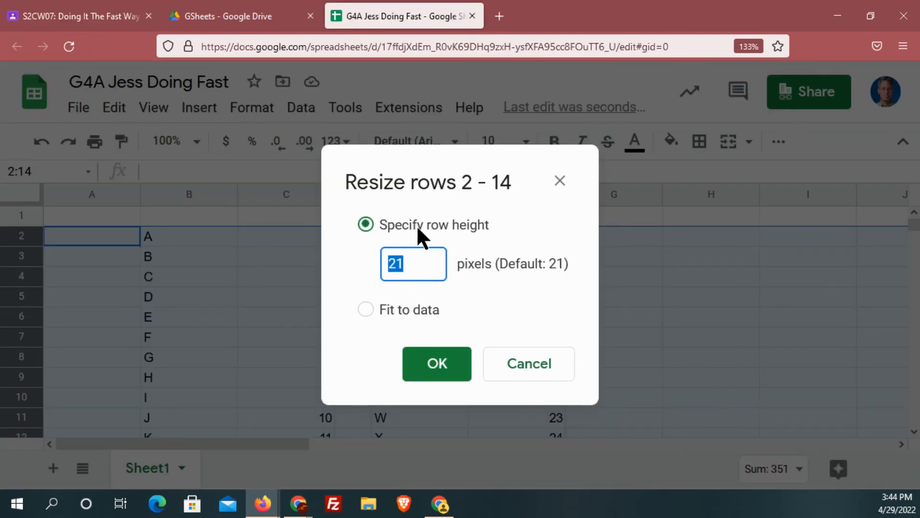
text(50)
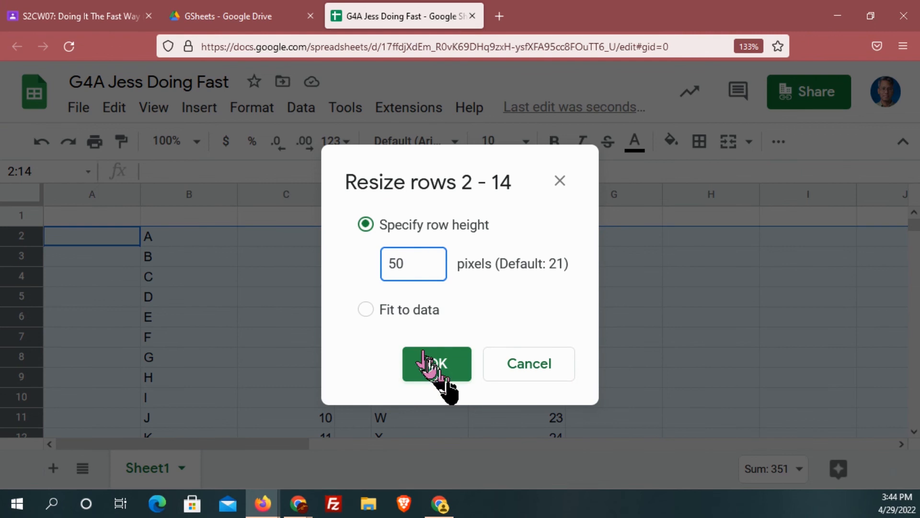
click(424, 356)
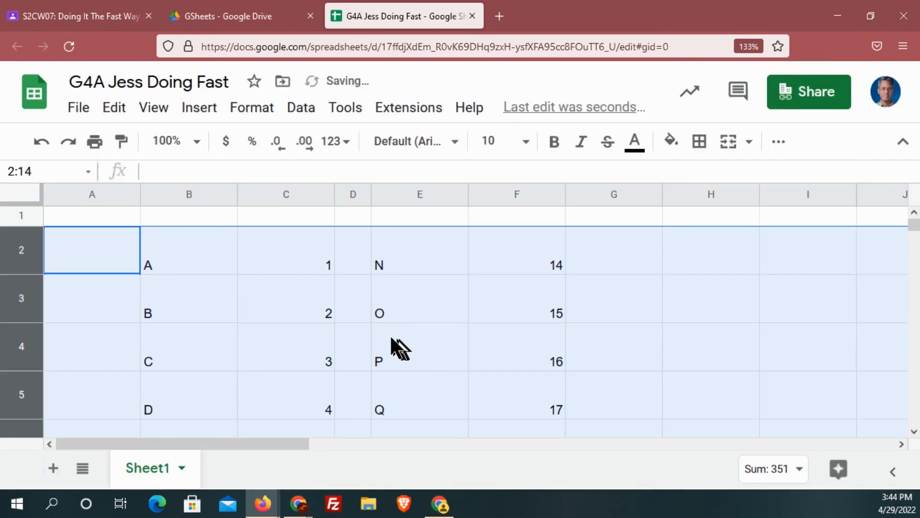
- Deselect the rows and review the resized letter and number blocks down to row 14
click(438, 340)
scroll(220, 336, down, 10)
scroll(219, 335, up, 6)
scroll(219, 327, up, 6)
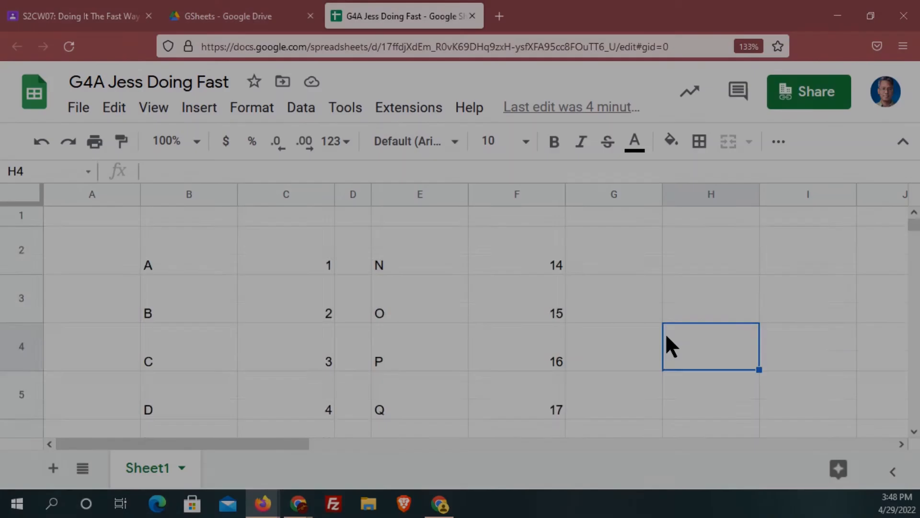
scroll(665, 336, down, 10)
scroll(605, 338, up, 3)
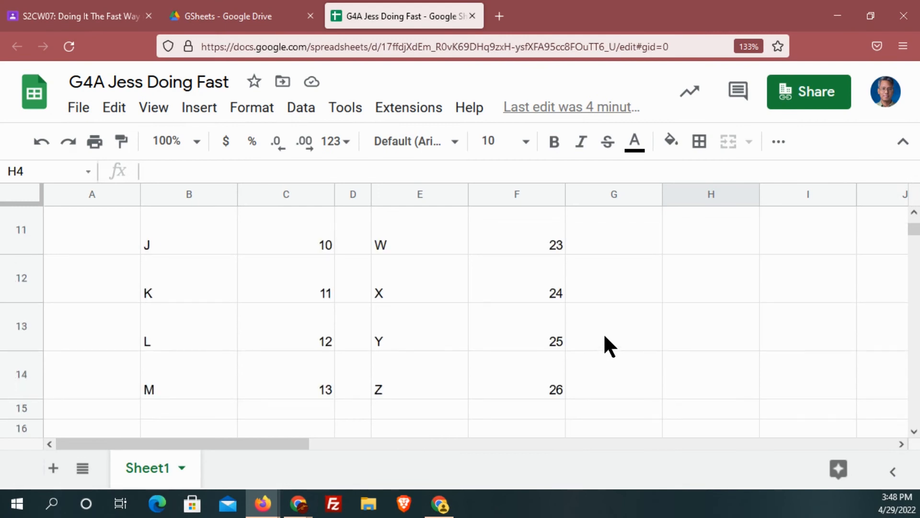
scroll(605, 337, up, 2)
scroll(605, 337, up, 2)
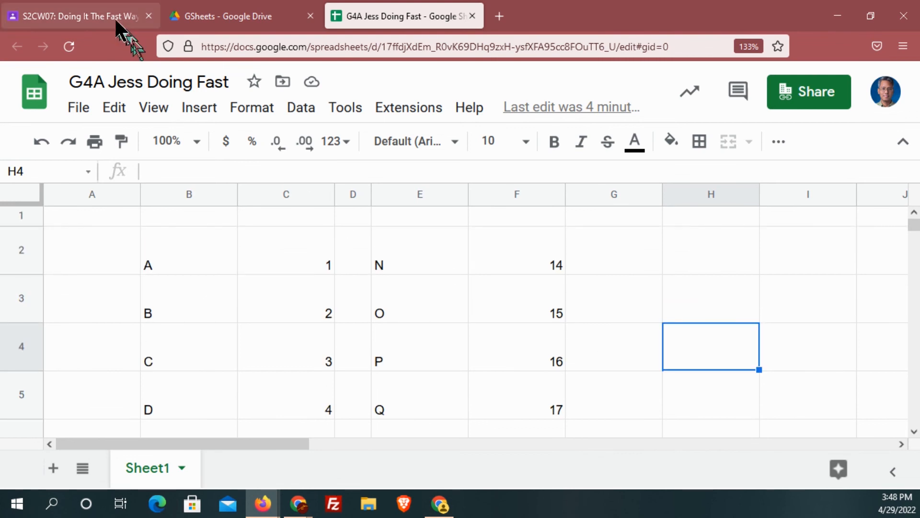
- Switch to the Classroom assignment, examine the colors in doing fast.JPG and return to the spreadsheet
click(95, 15)
click(235, 379)
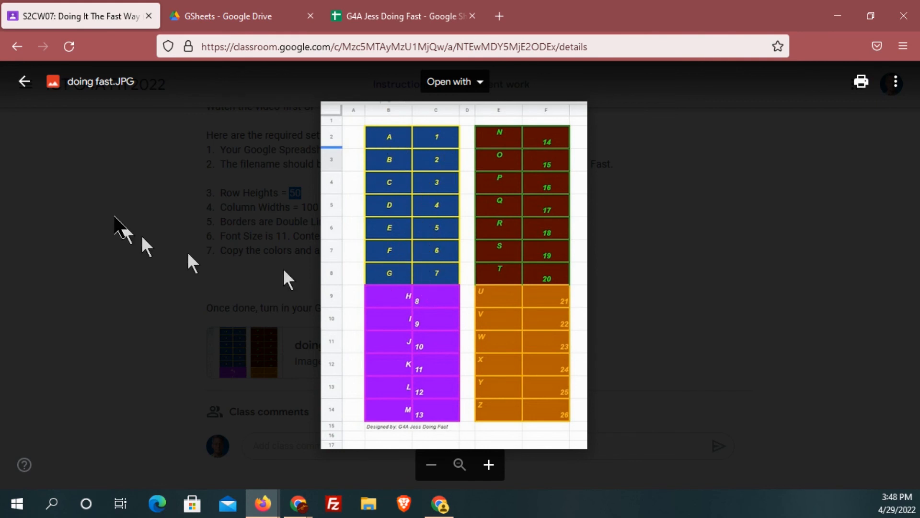
click(190, 226)
click(397, 16)
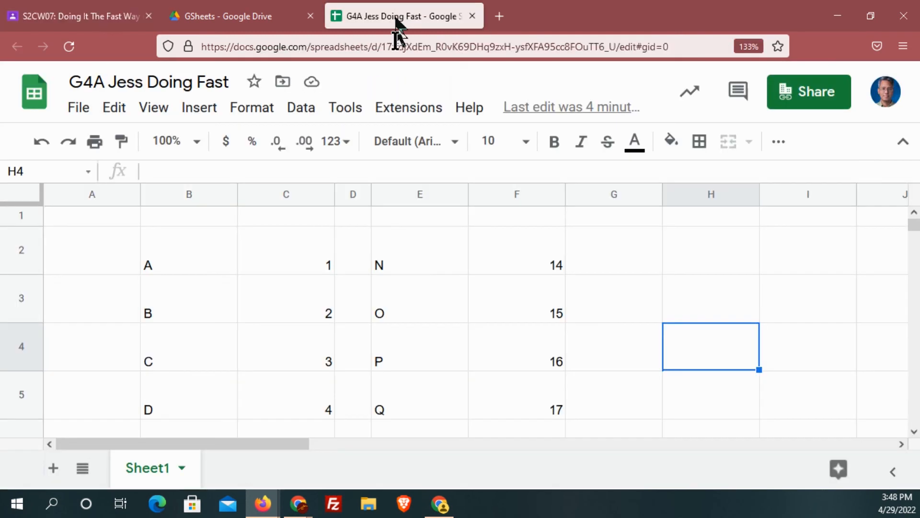
- Try coloring cells one at a time, filling B2 with dark blue and B3 with a darker navy blue
click(209, 257)
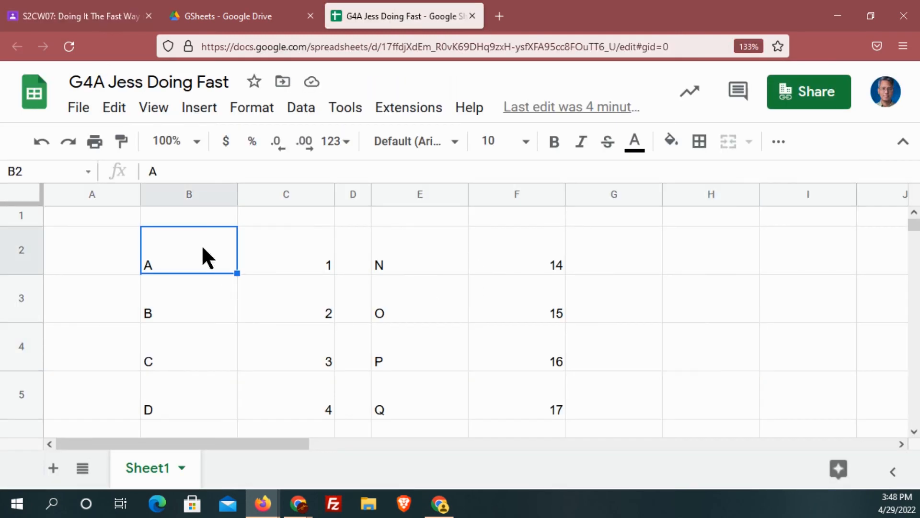
click(672, 143)
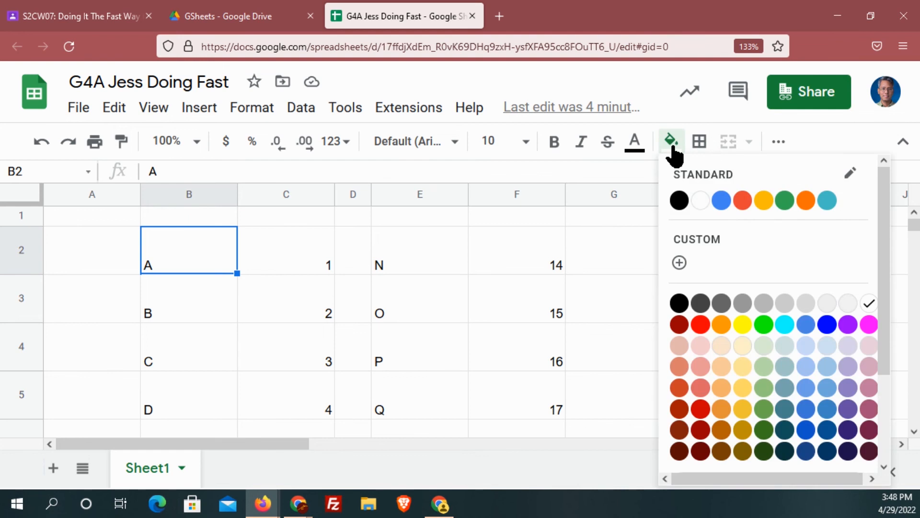
click(807, 450)
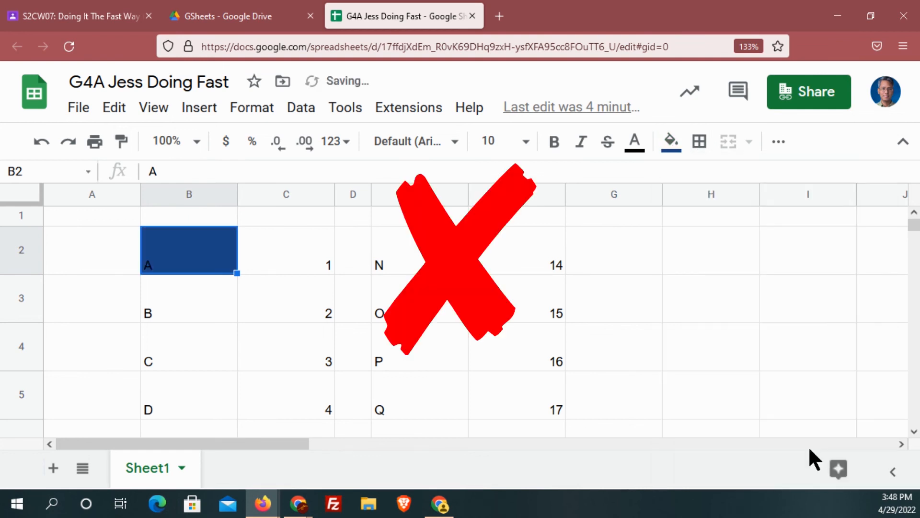
click(211, 290)
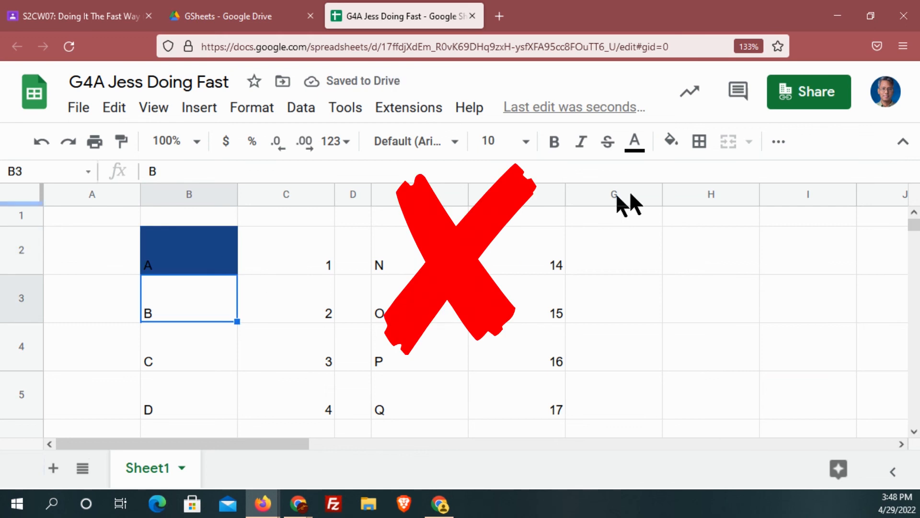
click(671, 141)
click(827, 451)
click(625, 338)
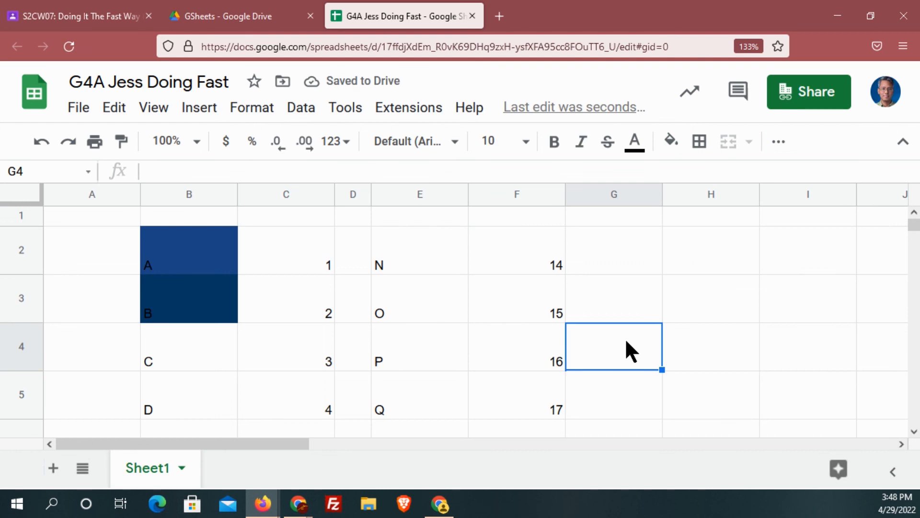
- Check in the doing fast.JPG reference image which block of cells shares the blue fill, and return to the spreadsheet
click(110, 16)
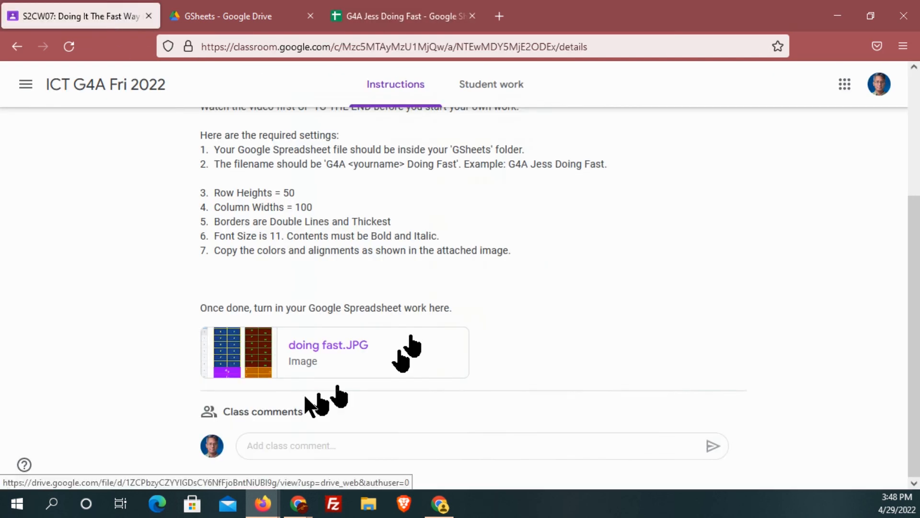
click(226, 352)
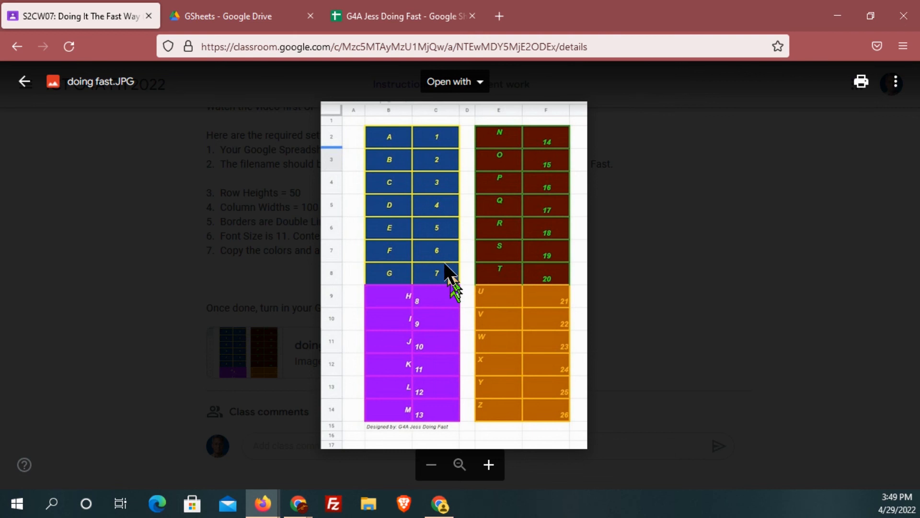
click(212, 206)
click(415, 23)
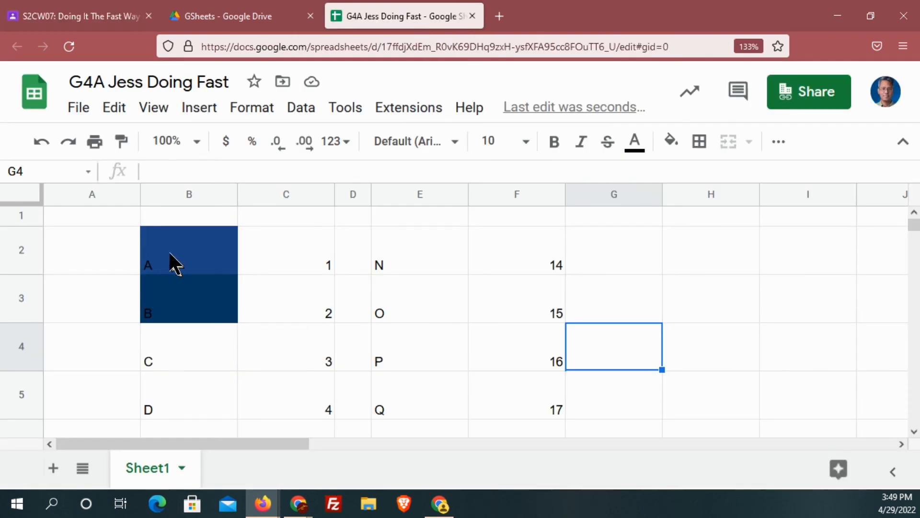
- Select the range B2:C8 holding letters A to G and numbers 1 to 7, and check its extent
drag(160, 254, 299, 373)
scroll(266, 327, down, 3)
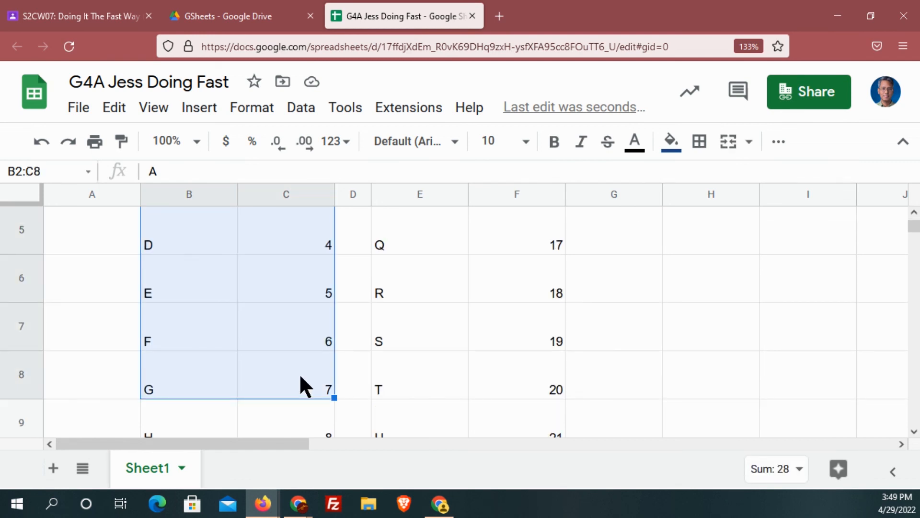
scroll(293, 364, up, 4)
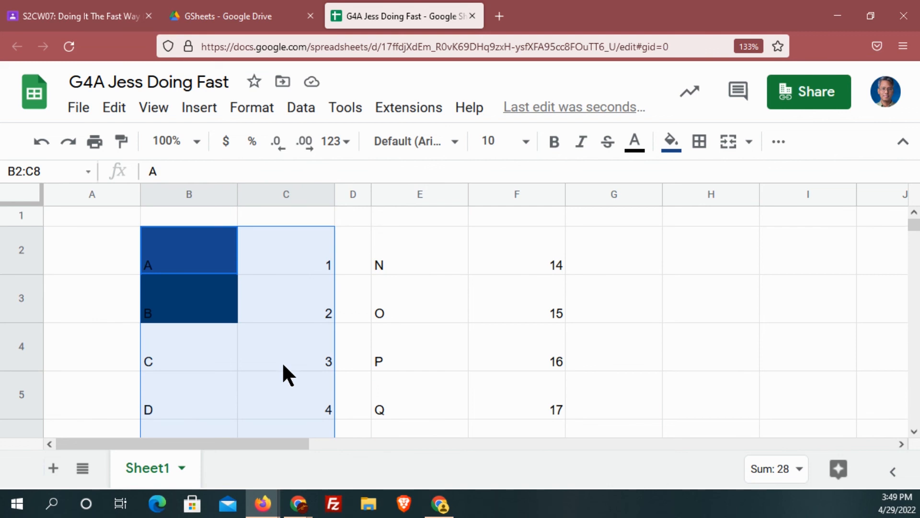
scroll(197, 302, down, 6)
scroll(286, 308, up, 3)
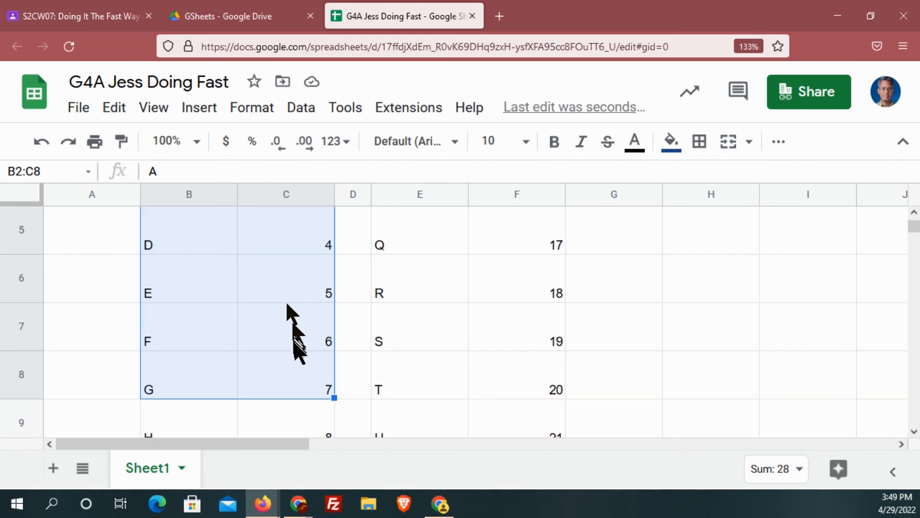
- Set the sheet zoom to 75% and hide the menus so more rows fit in view
click(195, 141)
click(187, 204)
scroll(401, 363, up, 3)
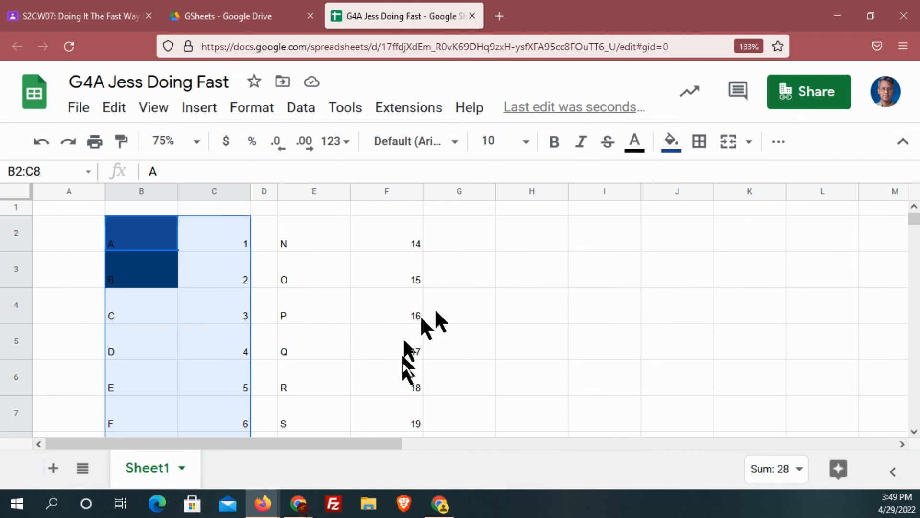
click(903, 141)
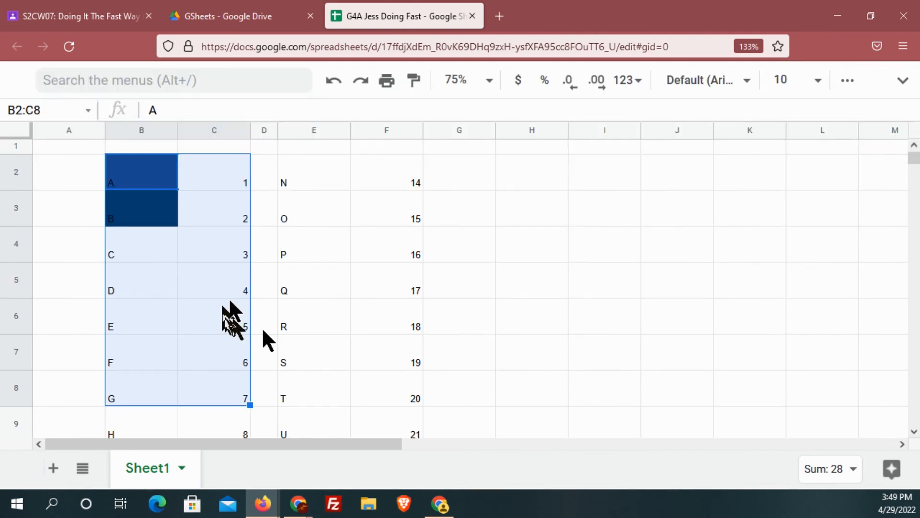
- Reselect the range B2:C8 and fill the whole block with the dark blue used for cell B2
click(247, 201)
drag(131, 165, 239, 398)
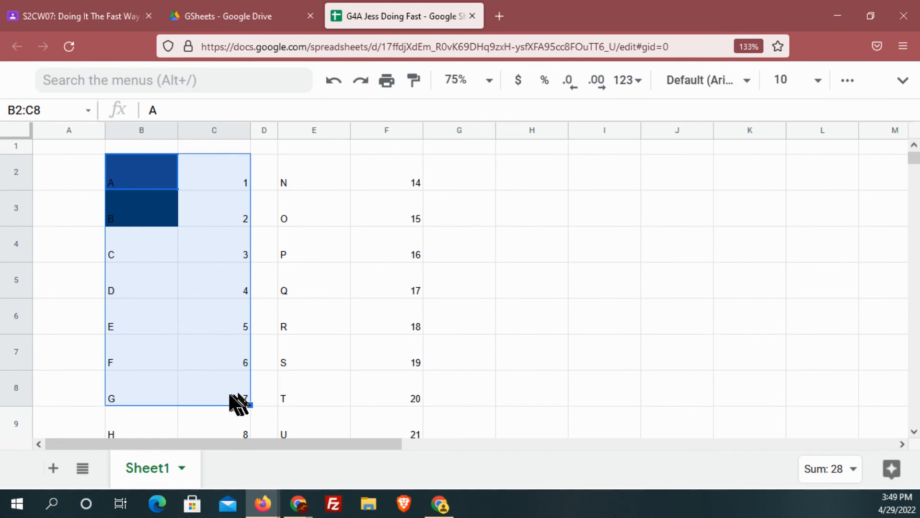
click(845, 83)
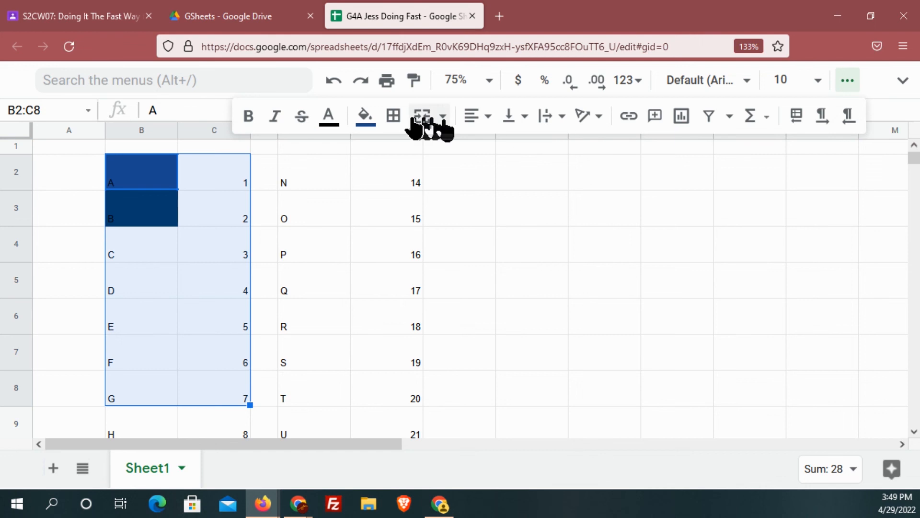
click(366, 119)
click(500, 425)
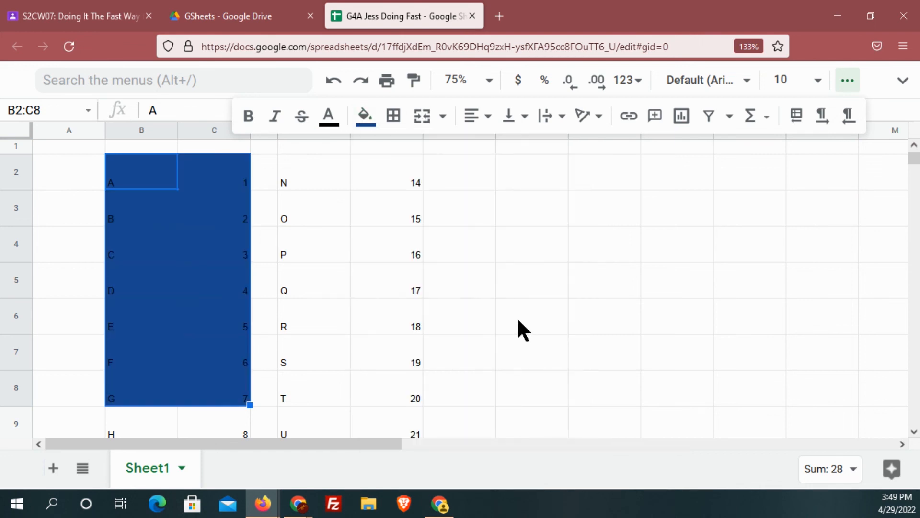
- Compare the blue block with doing fast.JPG in the Classroom assignment and return to the G4A Jess Doing Fast spreadsheet
click(74, 18)
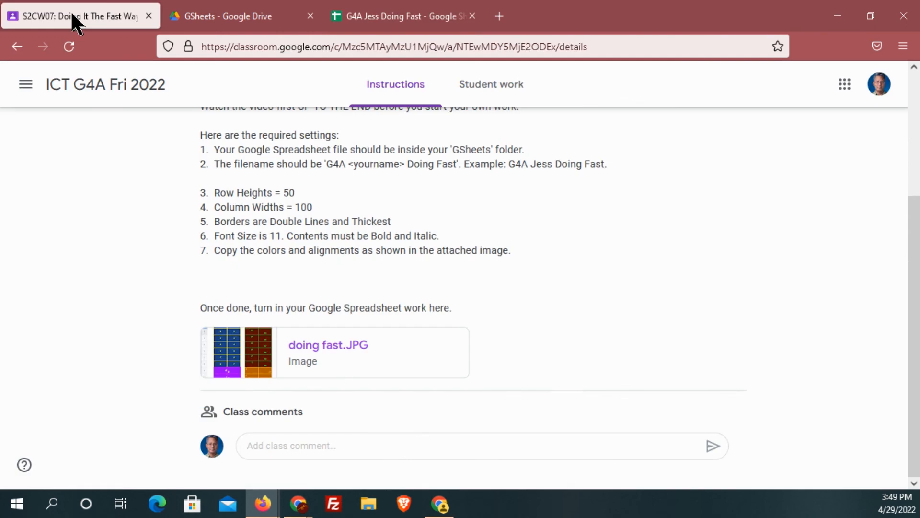
click(226, 367)
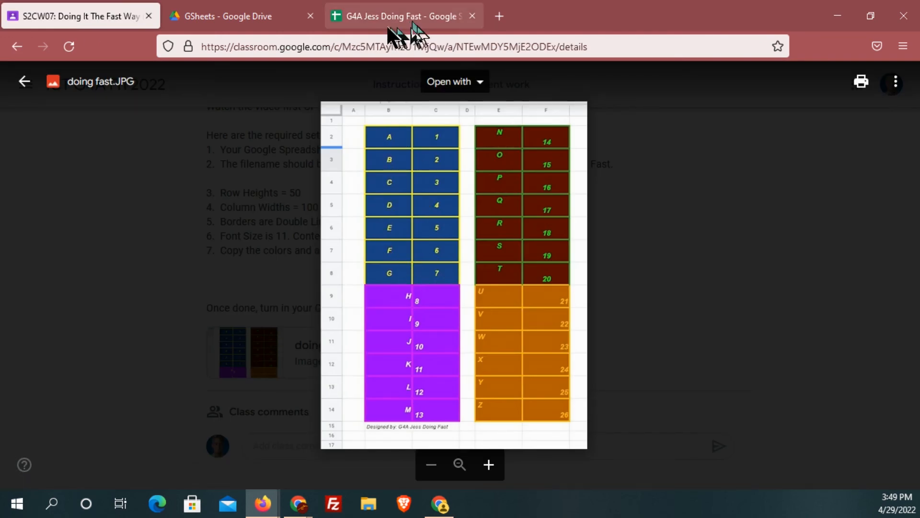
click(376, 16)
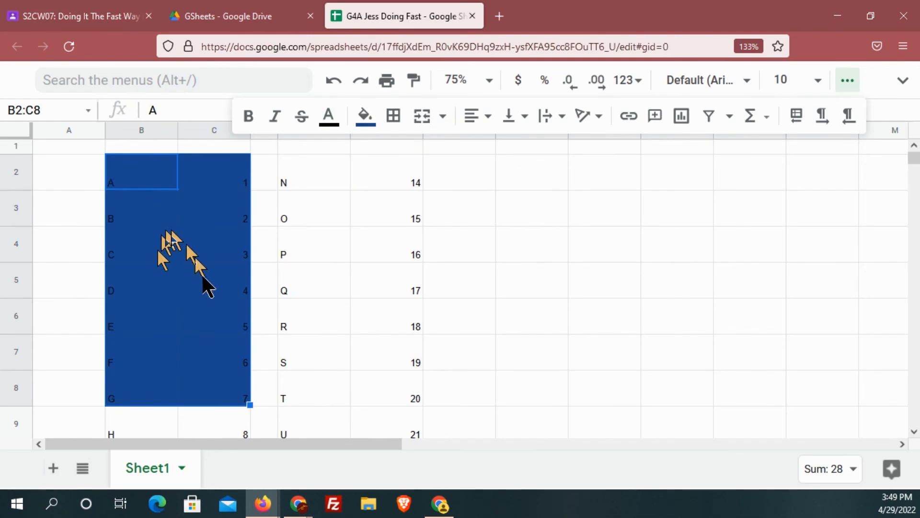
- Reselect the range B2:C8 and make its text yellow, bold and italic
click(517, 320)
drag(131, 165, 239, 402)
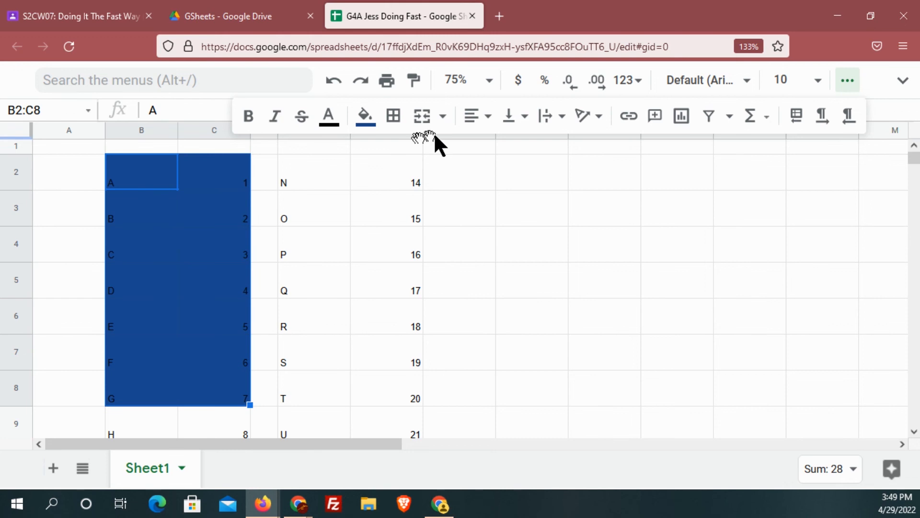
click(328, 116)
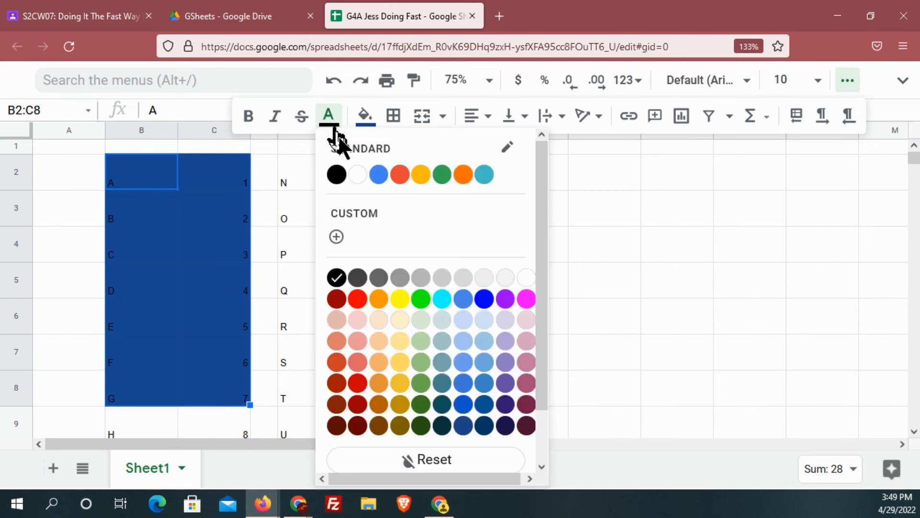
click(402, 298)
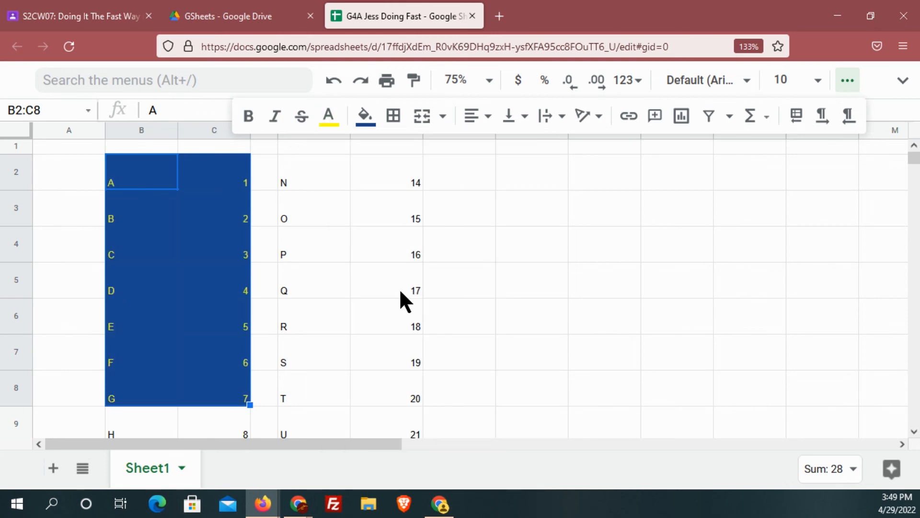
click(249, 116)
click(274, 126)
- Check the alignment in doing fast.JPG and align the B2:C8 contents to center horizontally and middle vertically
click(98, 17)
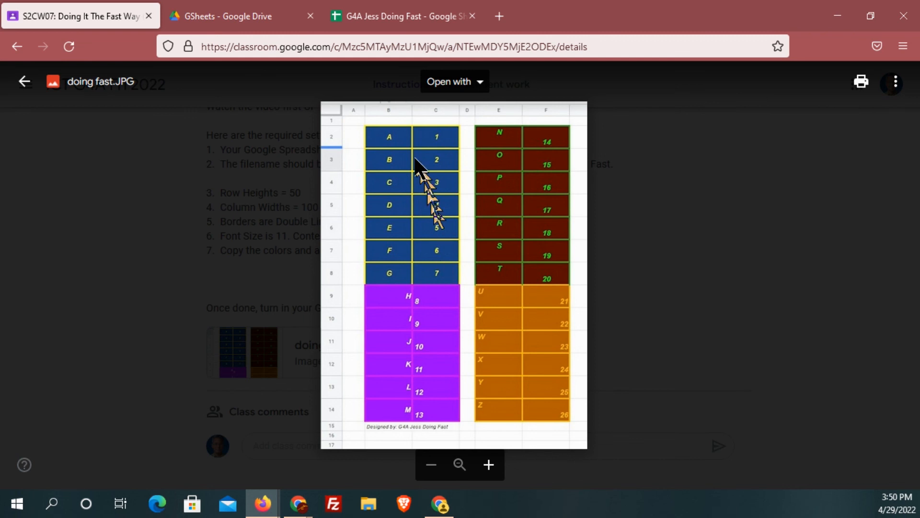
click(402, 14)
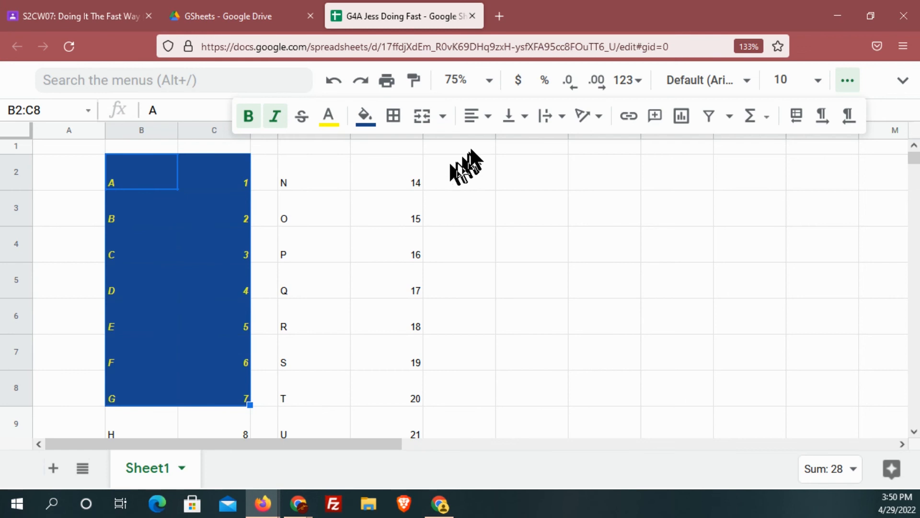
click(488, 116)
click(500, 150)
click(526, 117)
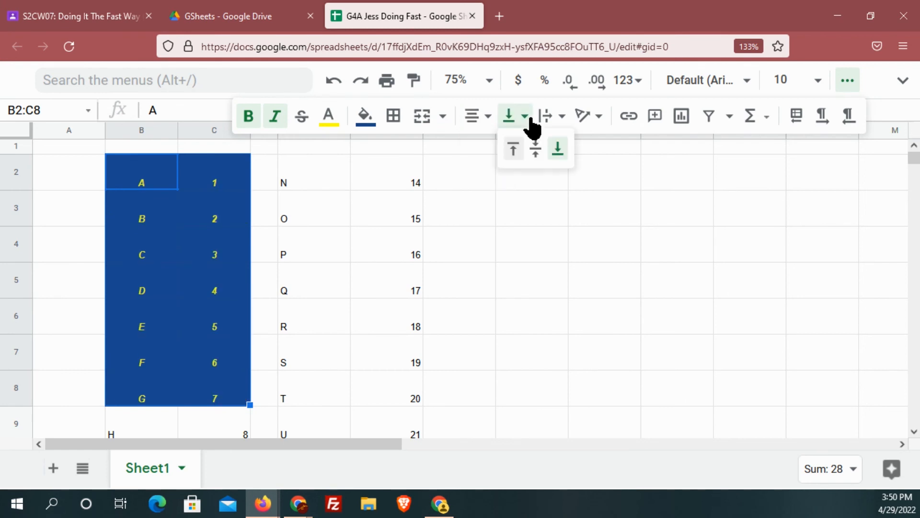
click(535, 149)
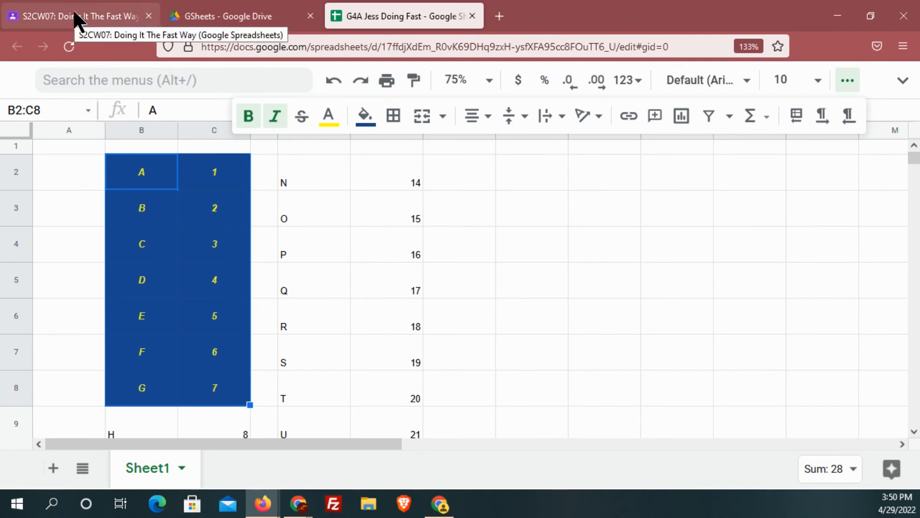
- Check the borders in doing fast.JPG and apply thick yellow borders to all cells of B2:C8
click(103, 21)
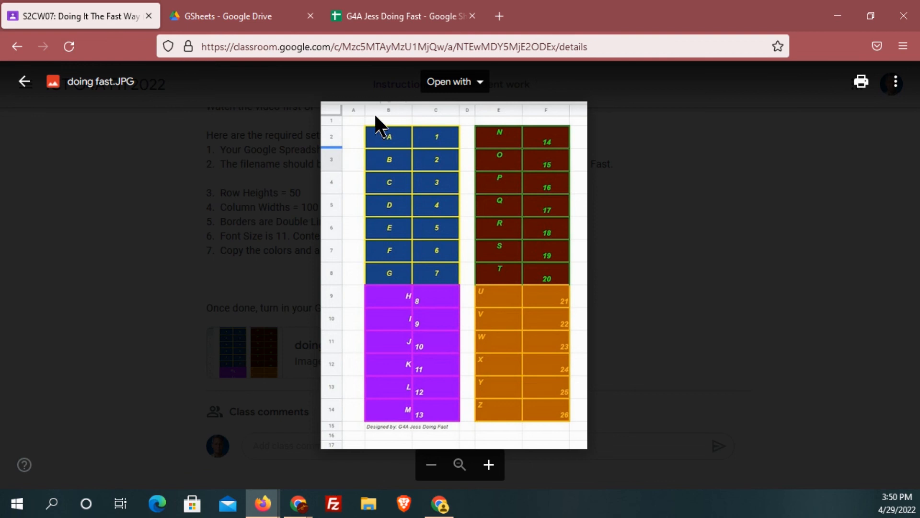
click(416, 15)
click(503, 221)
drag(117, 179, 245, 393)
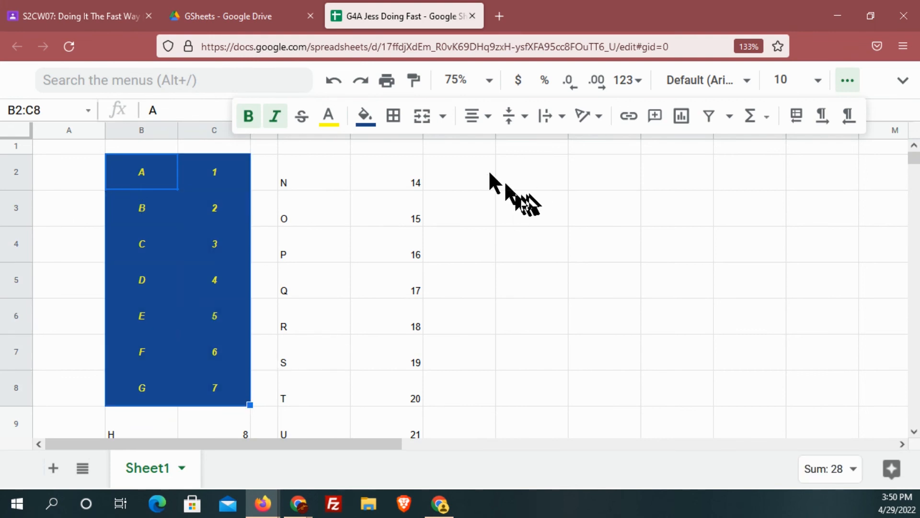
click(394, 118)
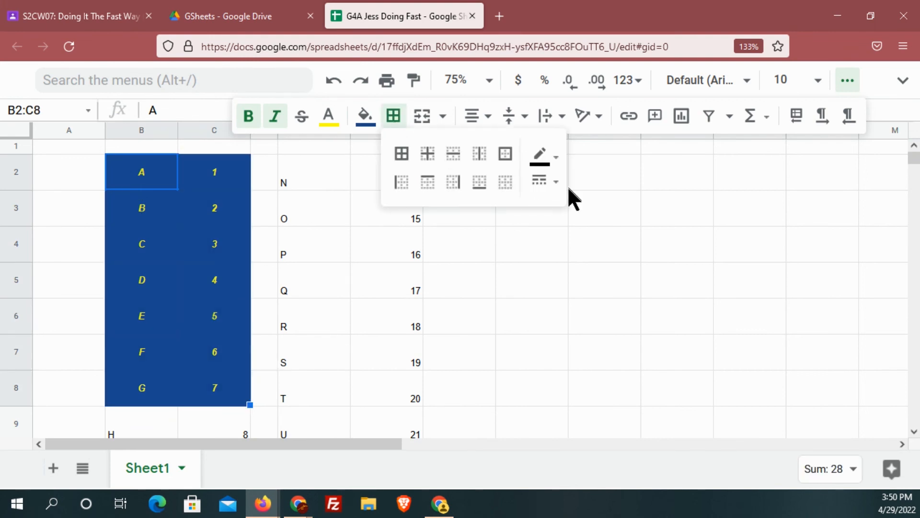
click(555, 182)
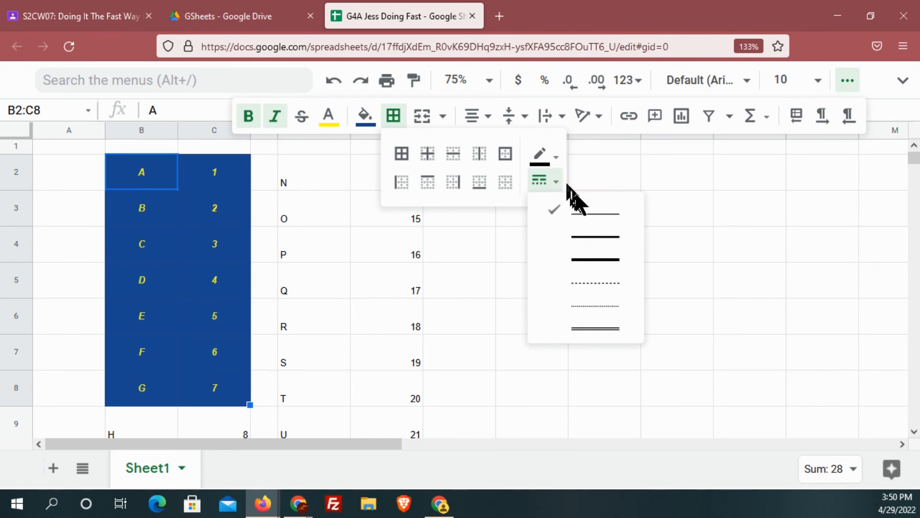
click(590, 265)
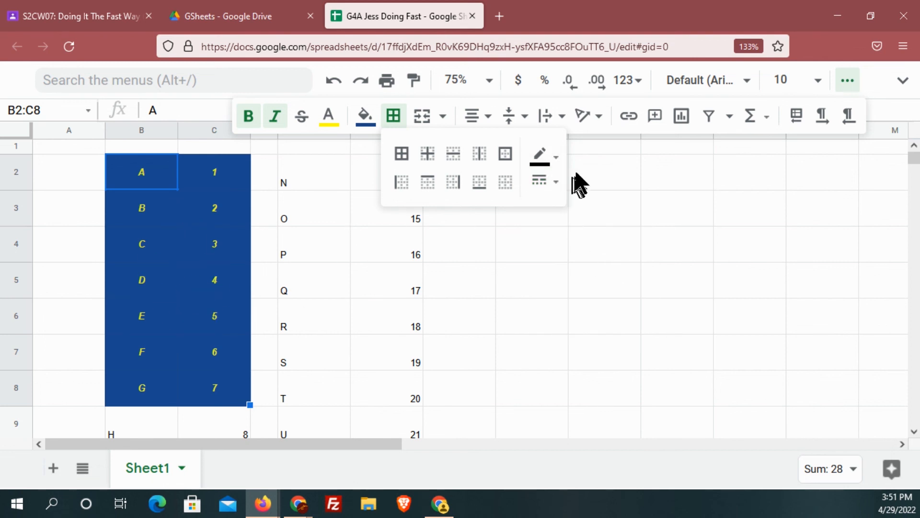
click(558, 158)
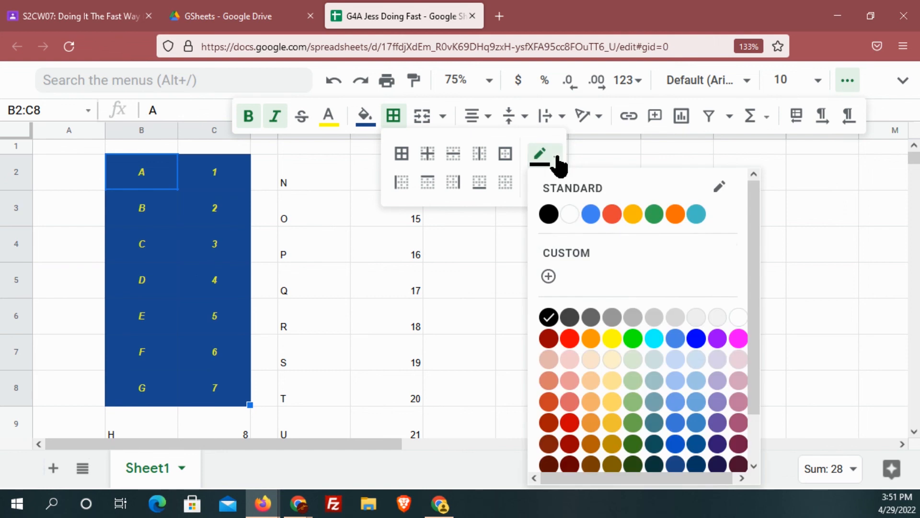
click(613, 334)
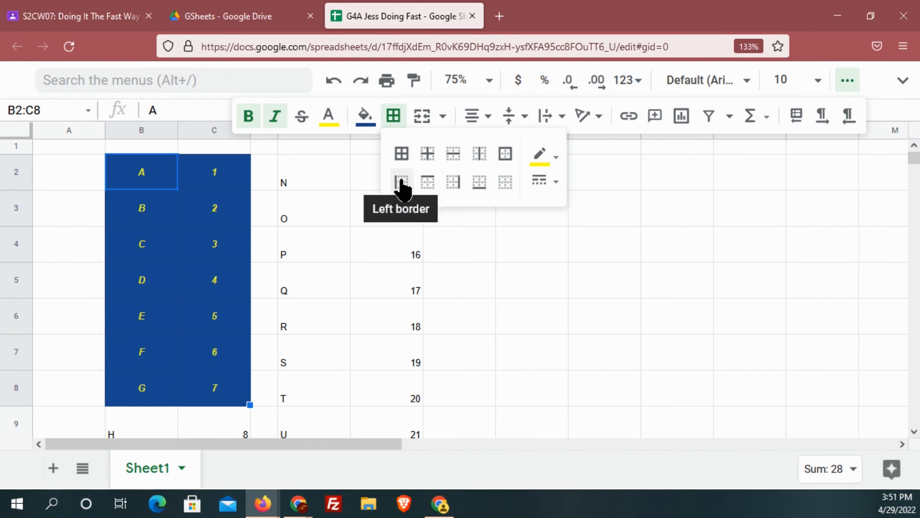
click(403, 156)
click(538, 305)
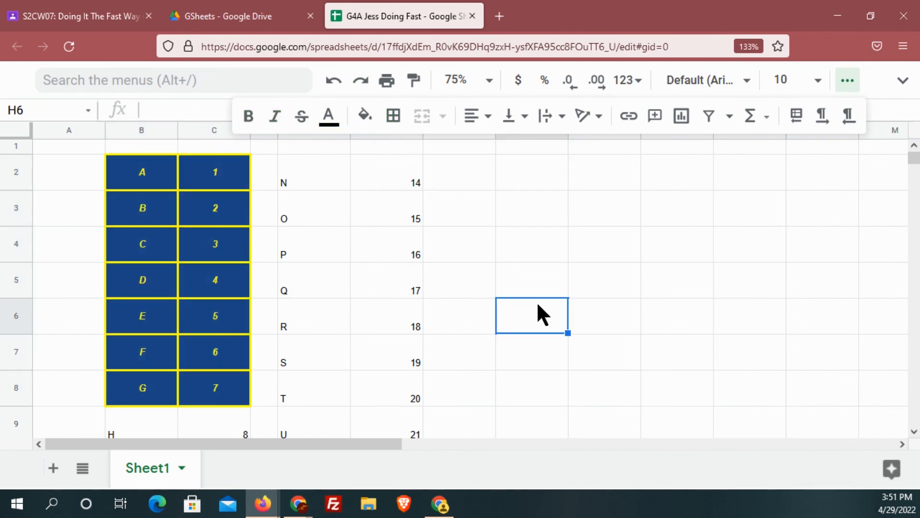
- Look at the H to M block in doing fast.JPG and select the matching range B9:C14 in the spreadsheet
click(77, 17)
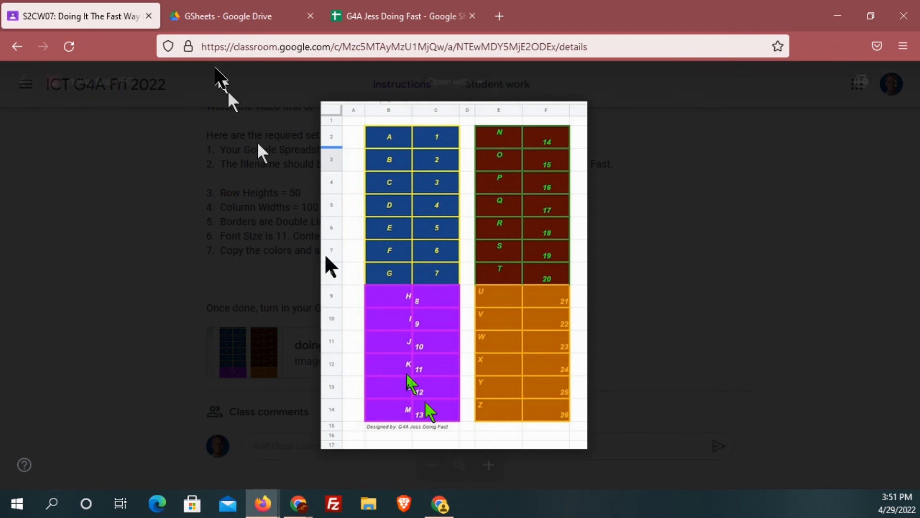
click(357, 19)
click(398, 294)
scroll(394, 283, down, 5)
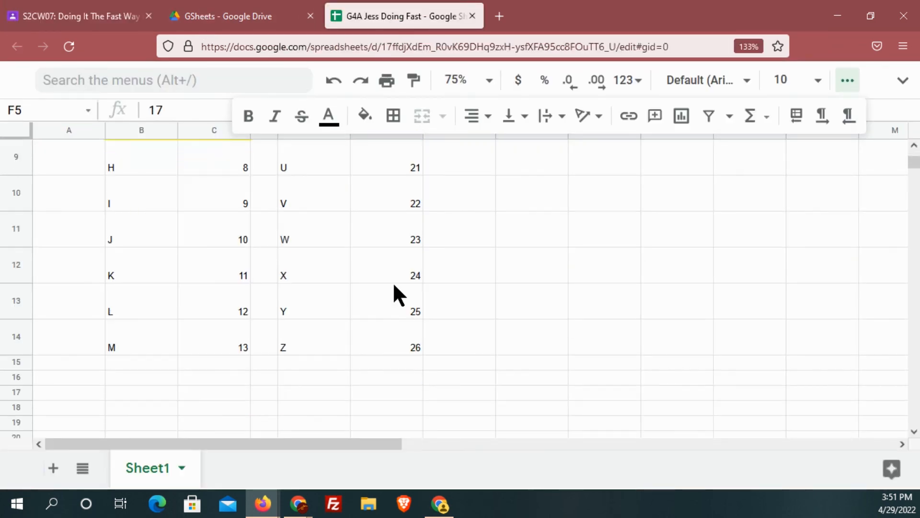
drag(129, 158, 247, 353)
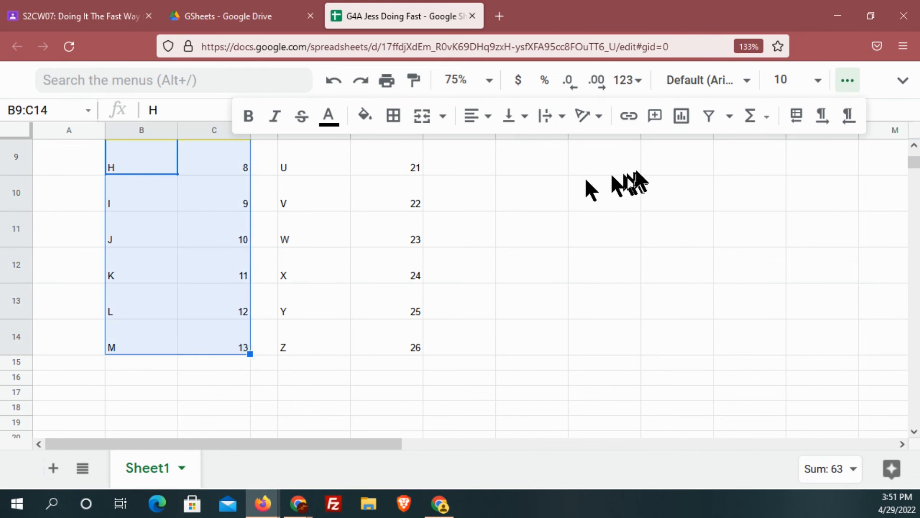
- Try a muted dark purple fill on B9:C14 and compare it with the reference image
click(366, 116)
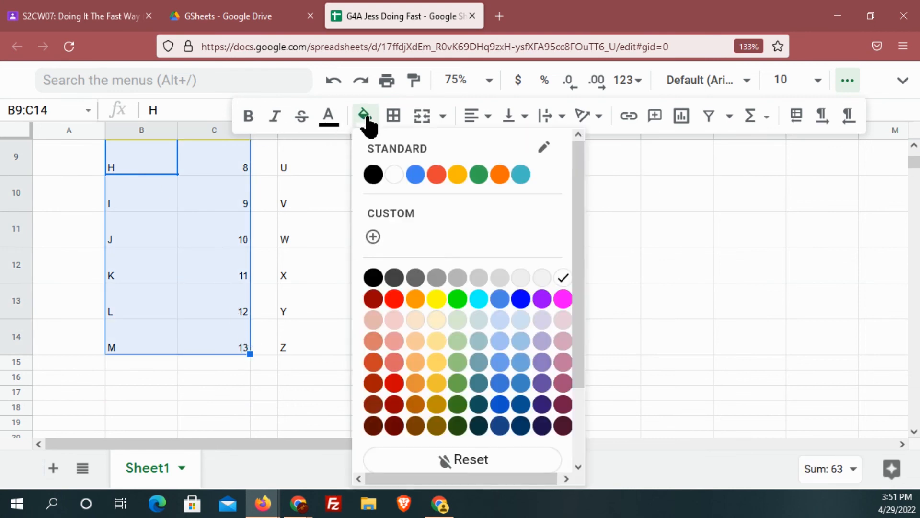
click(542, 383)
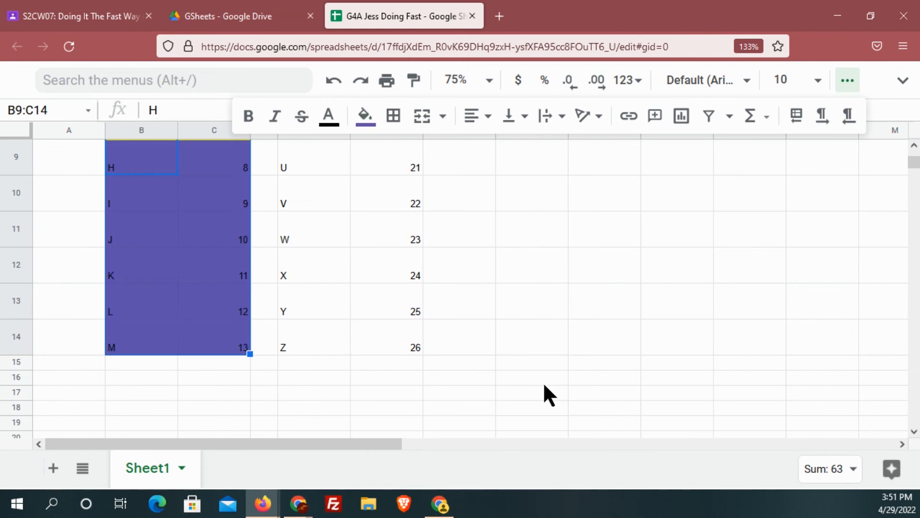
click(100, 15)
click(386, 18)
- Fill B9:C14 with bright purple and compare the block with doing fast.JPG
click(365, 116)
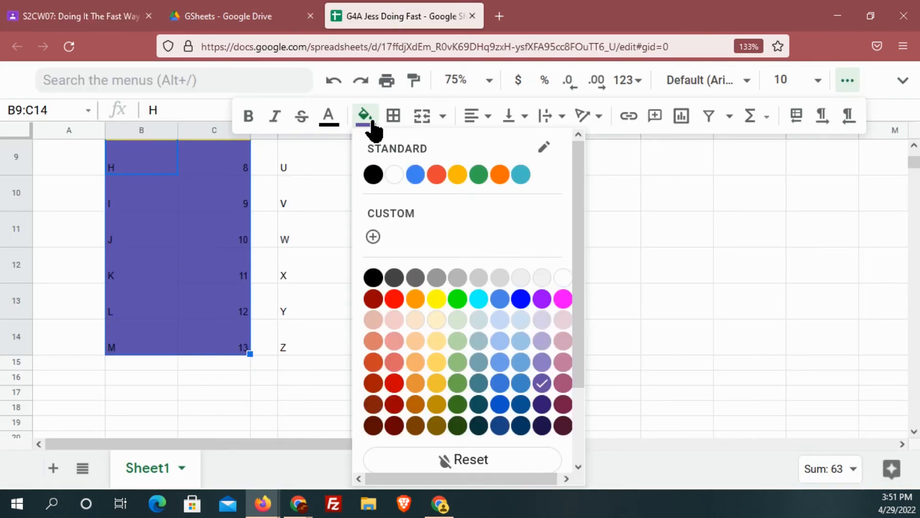
click(543, 300)
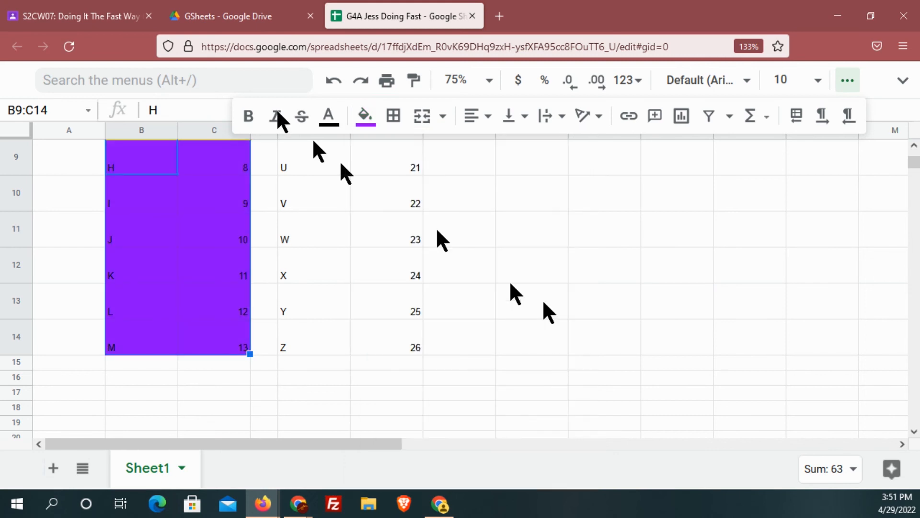
click(97, 14)
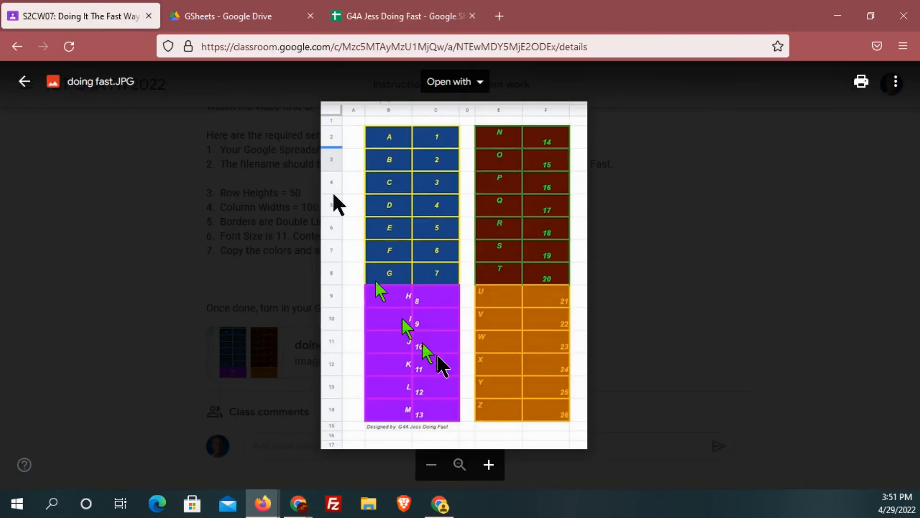
click(341, 19)
- Make the B9:C14 text bold and italic, trying light yellow before settling on white to match the reference image
click(328, 116)
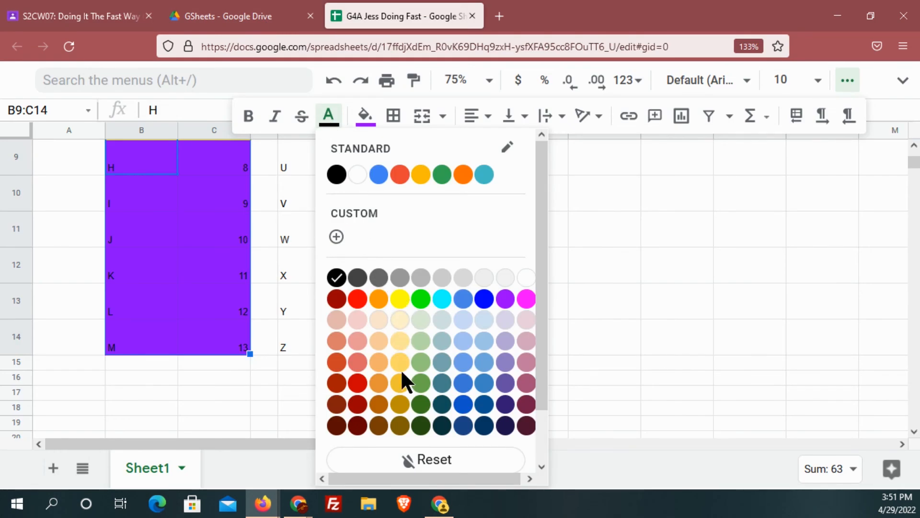
click(398, 341)
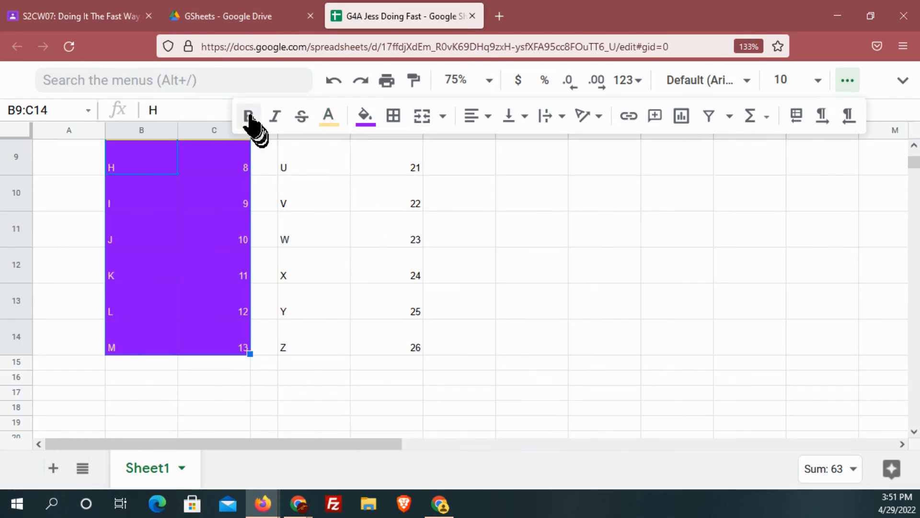
click(120, 14)
click(369, 18)
click(331, 122)
click(357, 175)
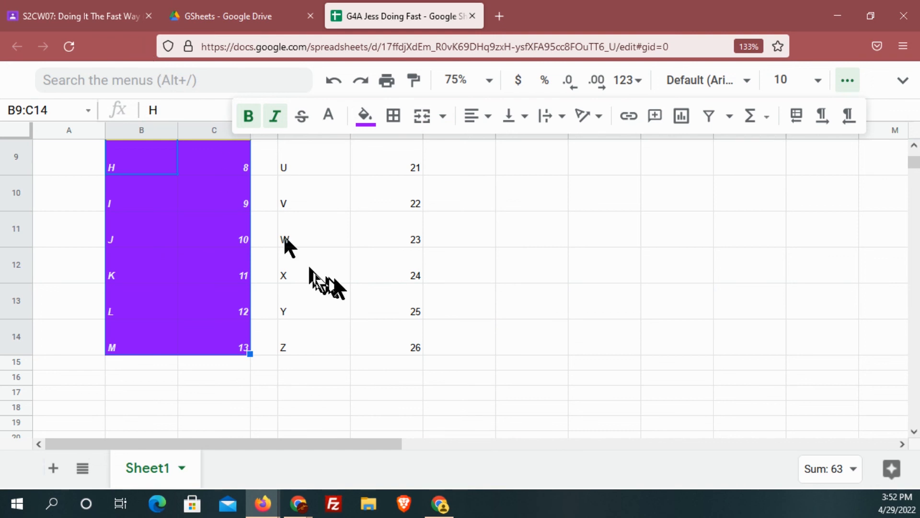
- Check the border color in doing fast.JPG and apply double-line magenta borders to all cells of B9:C14
click(98, 17)
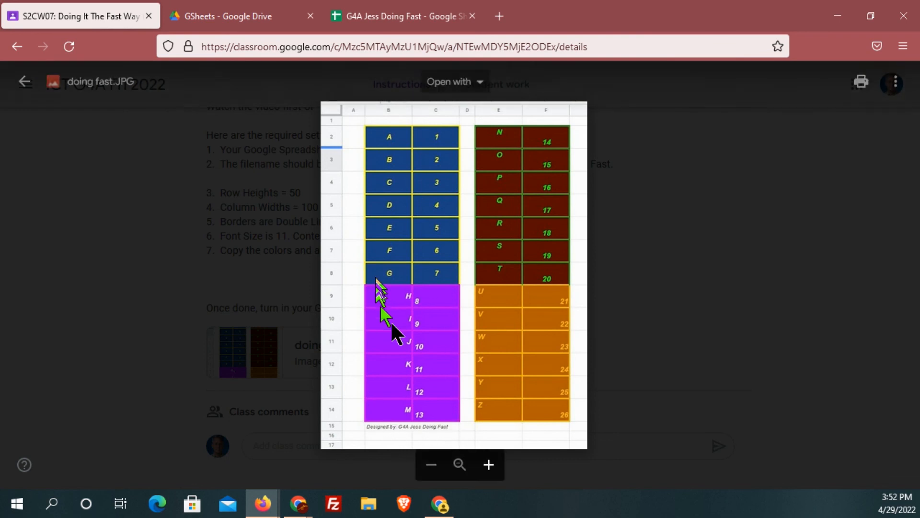
click(381, 17)
click(394, 117)
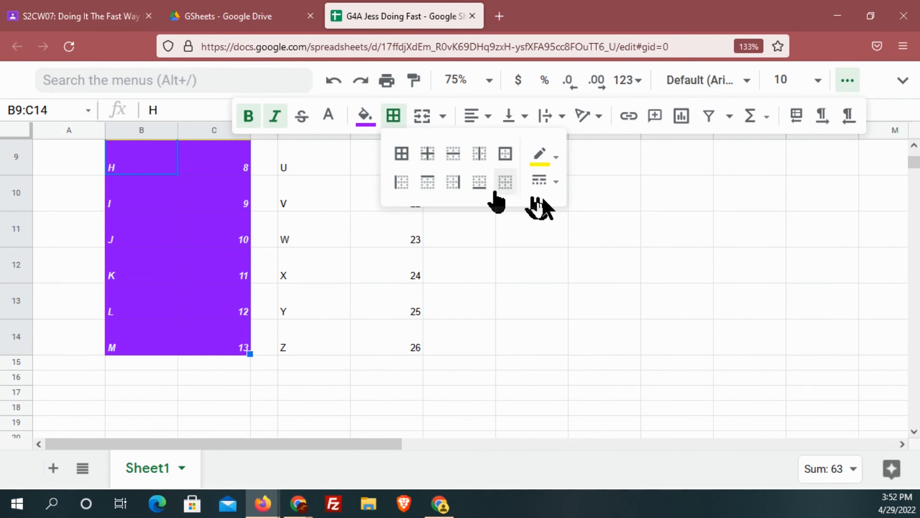
click(557, 182)
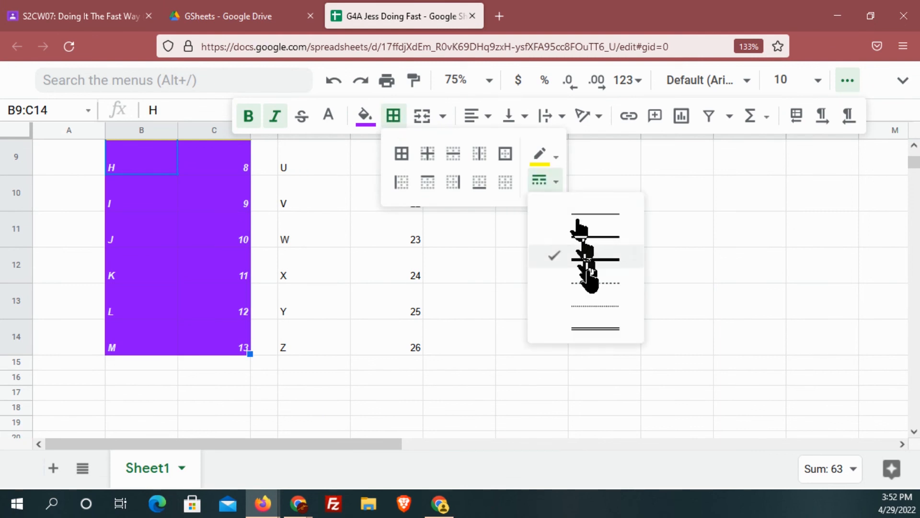
click(596, 329)
click(555, 158)
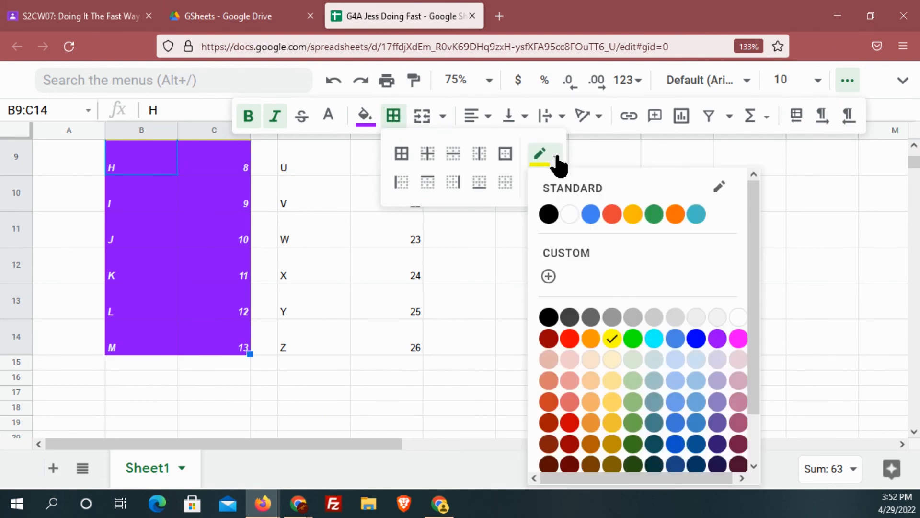
click(739, 338)
click(407, 160)
click(541, 344)
scroll(541, 344, up, 3)
scroll(541, 348, down, 3)
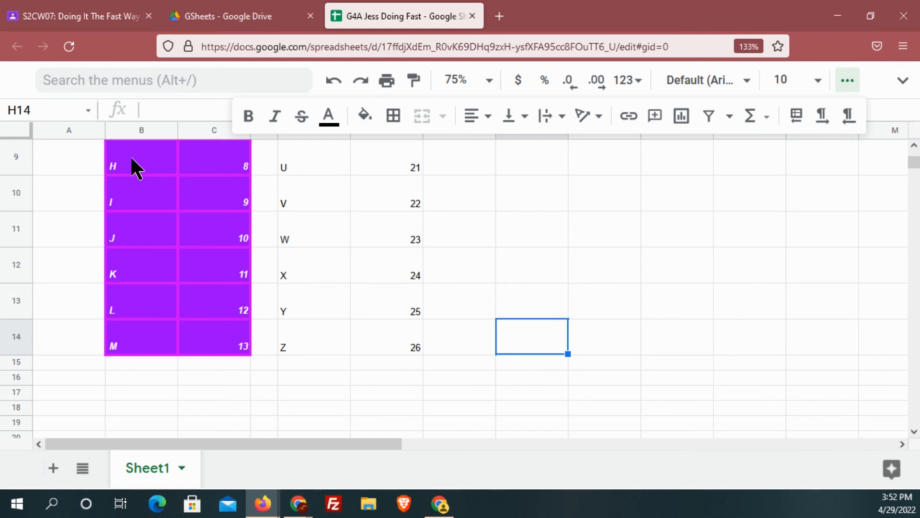
- Check the letter placement in doing fast.JPG and align B9:B14 to the right horizontally and middle vertically
click(107, 14)
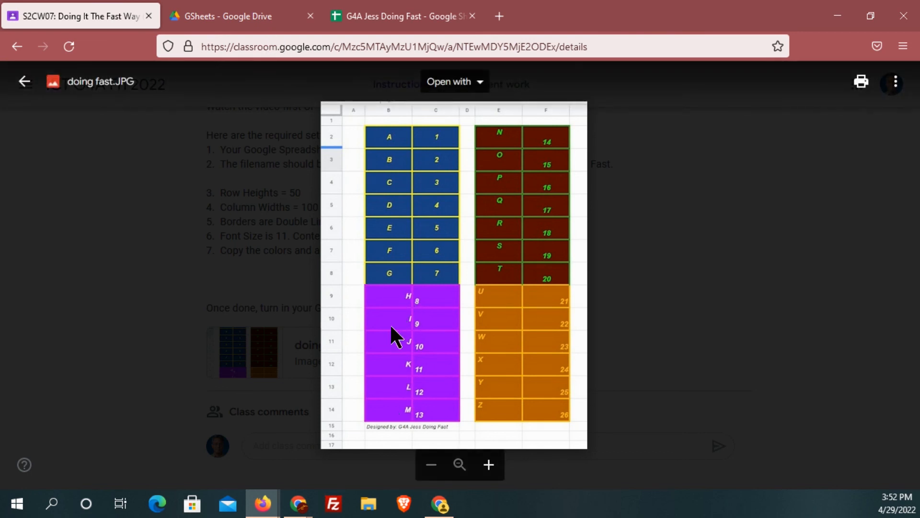
click(346, 20)
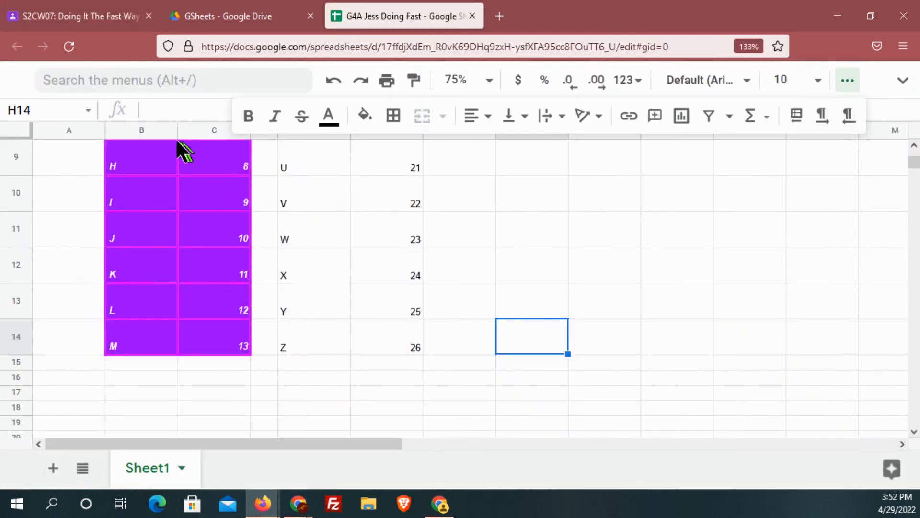
drag(146, 158, 158, 336)
click(478, 116)
click(518, 148)
click(531, 120)
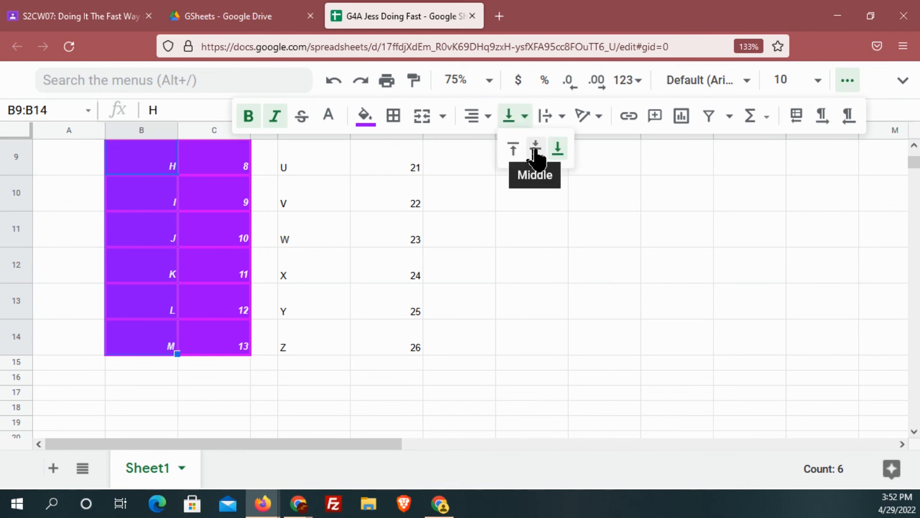
click(537, 149)
click(524, 274)
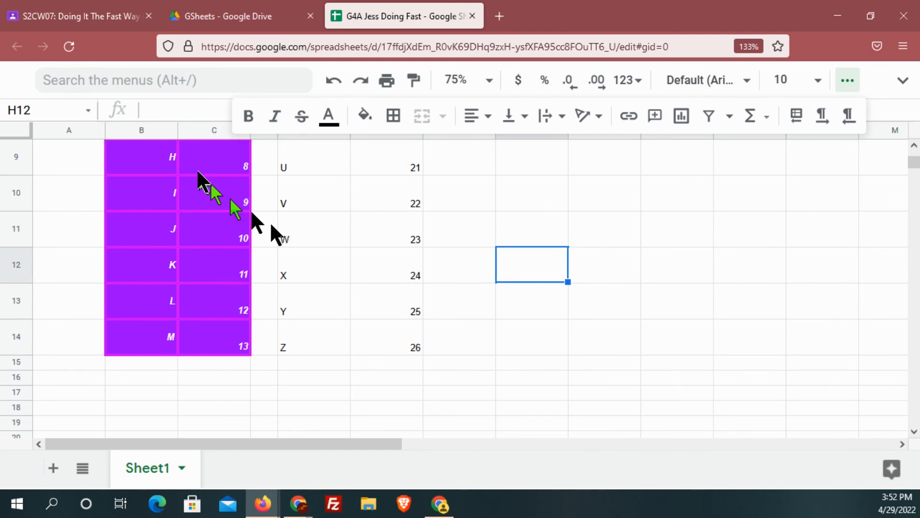
- Check the number placement in doing fast.JPG and align C9:C14 to the left horizontally and bottom vertically
click(97, 16)
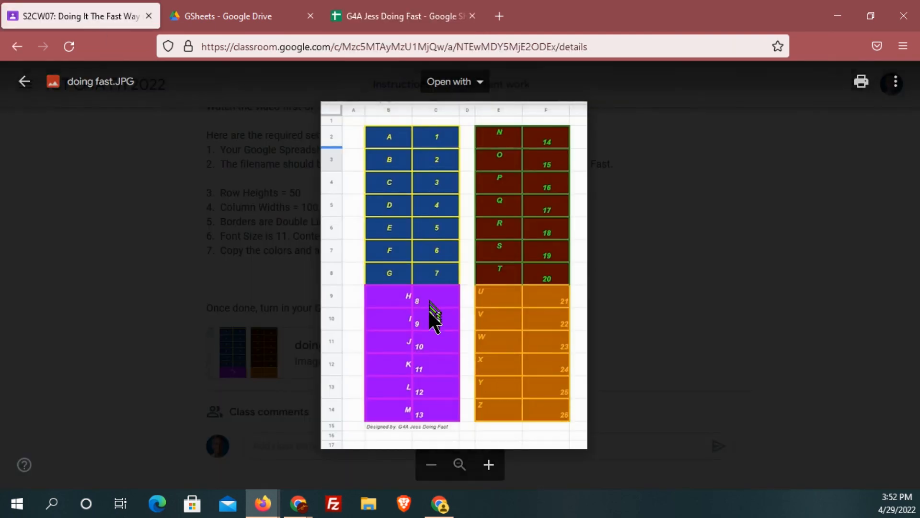
click(366, 16)
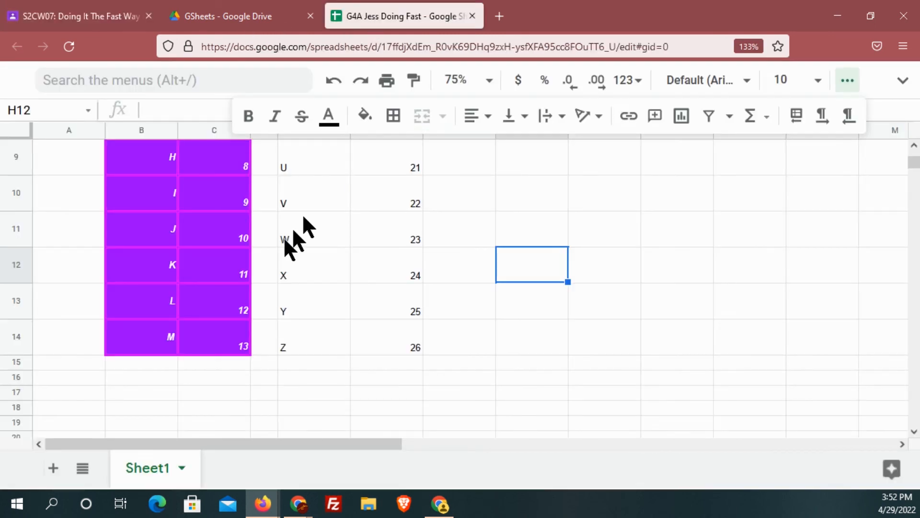
drag(215, 159, 243, 350)
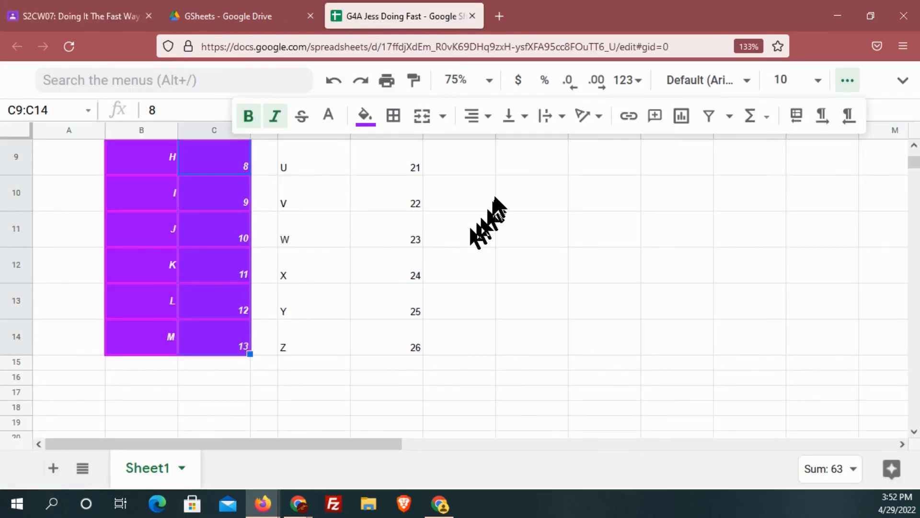
click(475, 116)
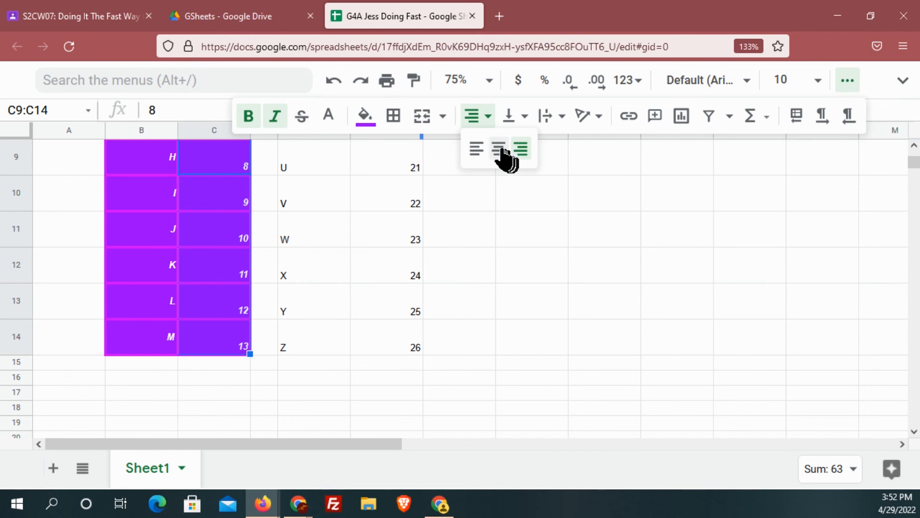
click(476, 149)
click(523, 120)
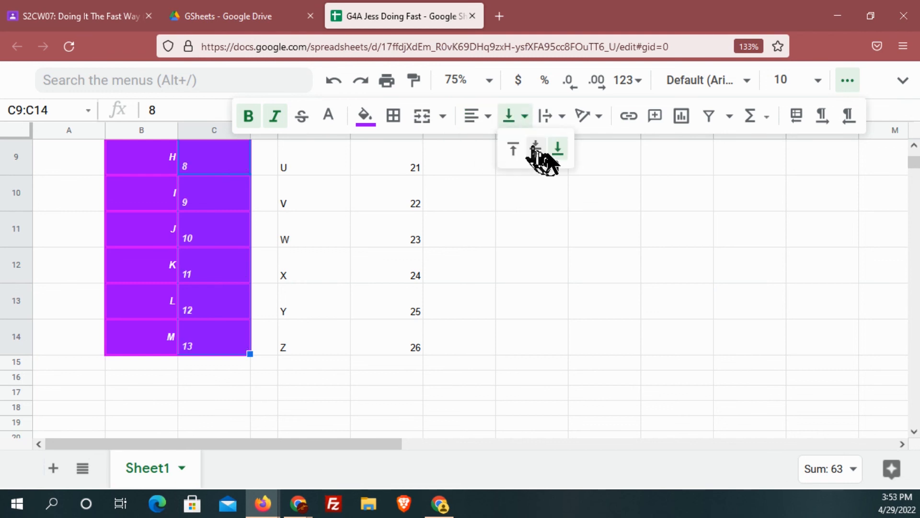
click(558, 149)
click(554, 294)
scroll(571, 288, up, 3)
scroll(571, 288, down, 3)
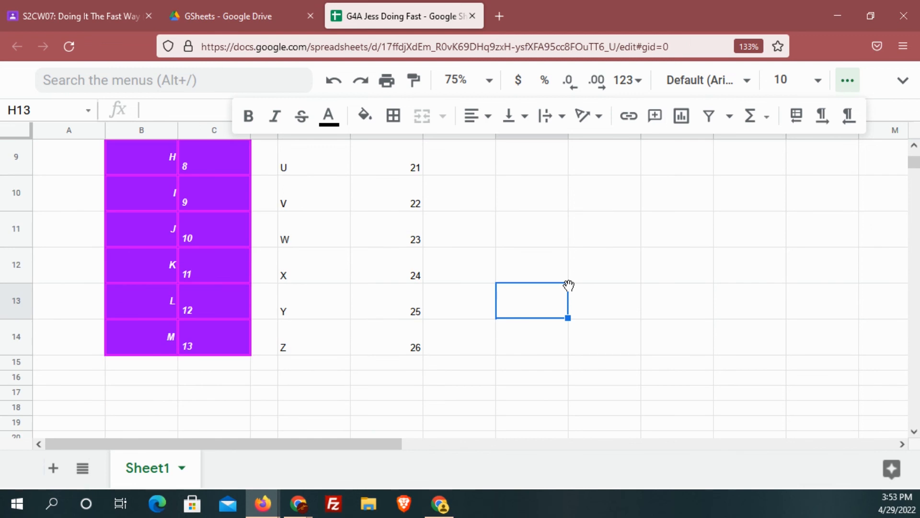